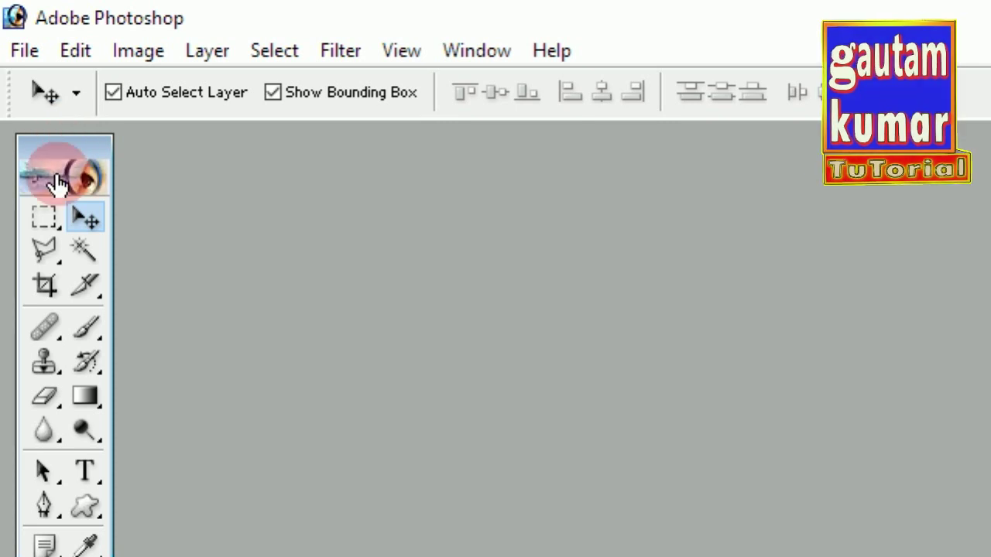
Open the portrait IMG20210520233935.jpg through File > Open.
click(26, 56)
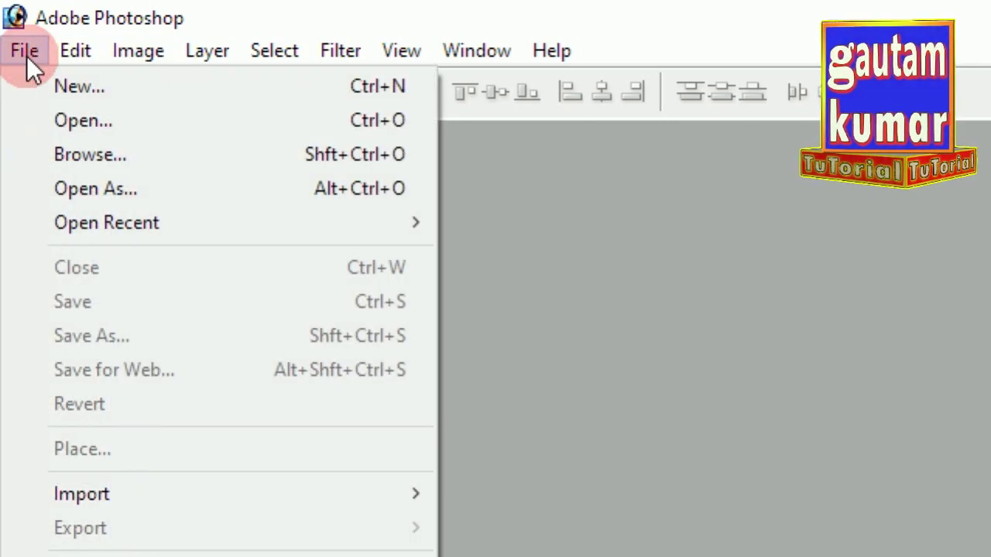
click(82, 122)
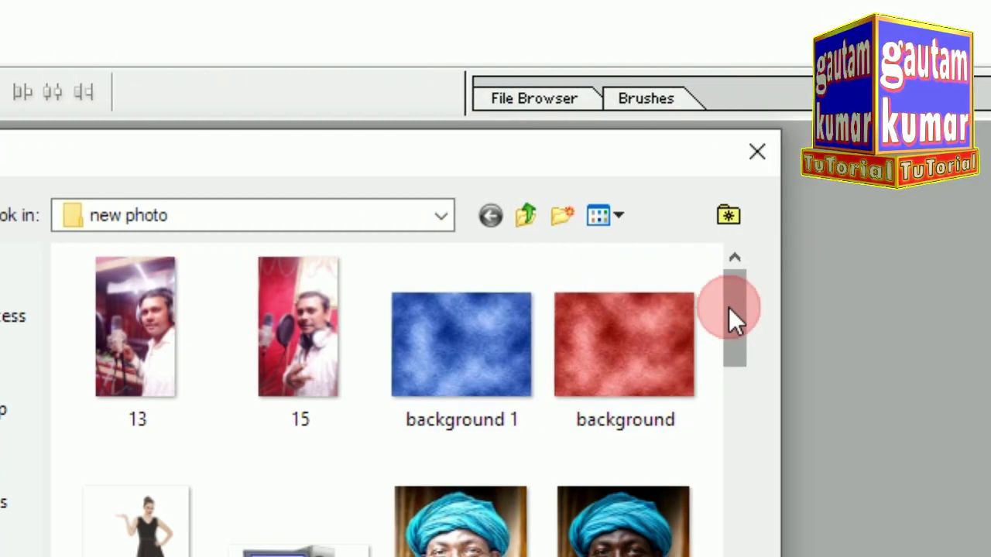
drag(729, 310, 722, 406)
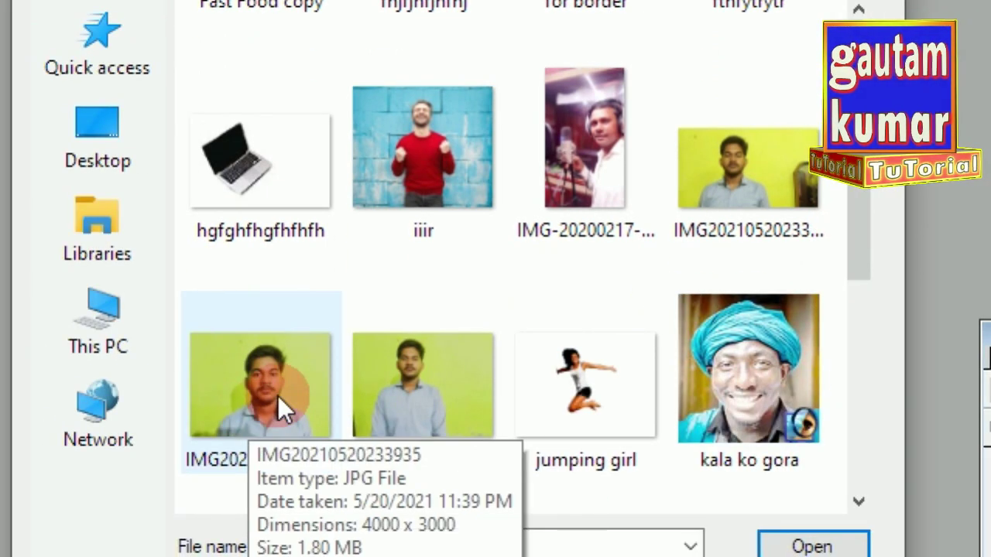
click(278, 395)
click(717, 395)
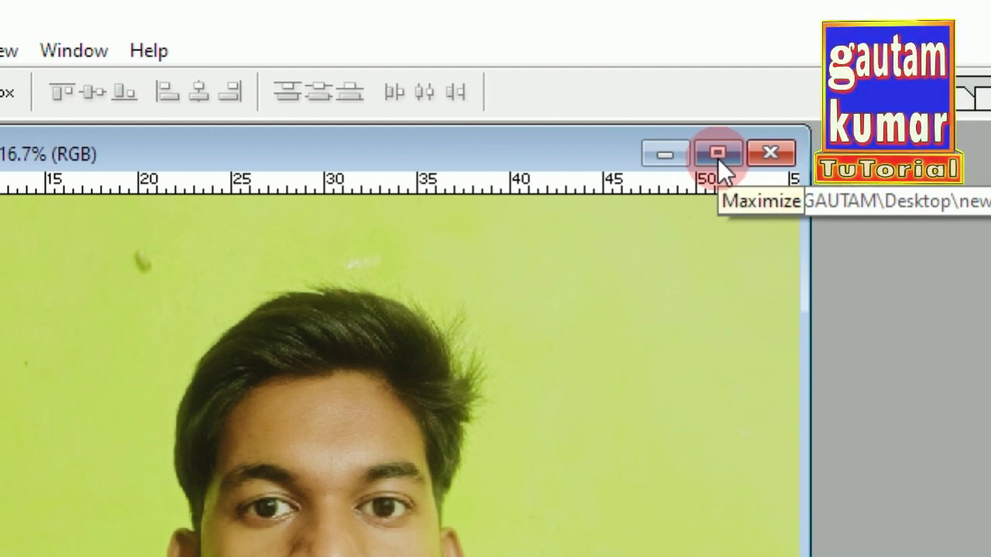
Maximize the photo's document window and zoom in on the face.
click(717, 152)
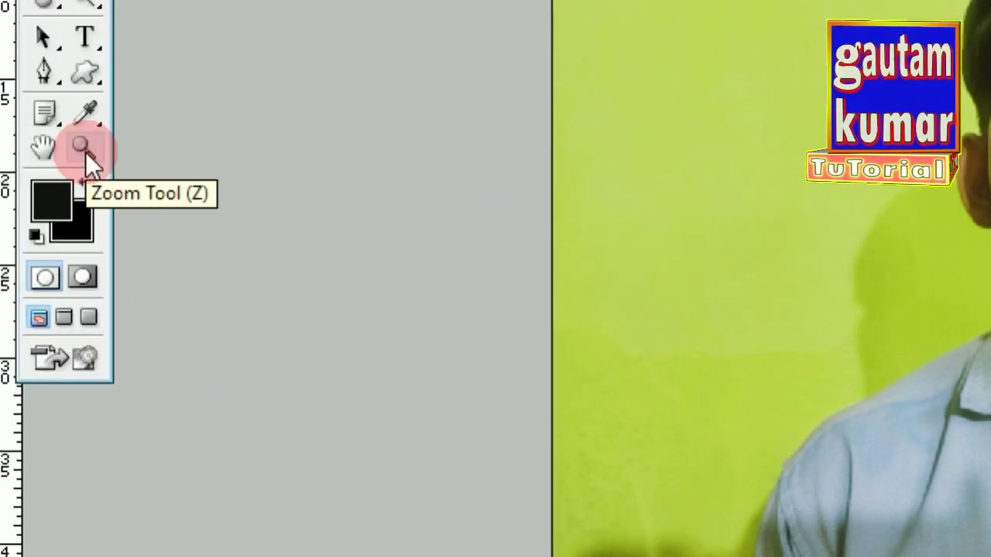
click(85, 152)
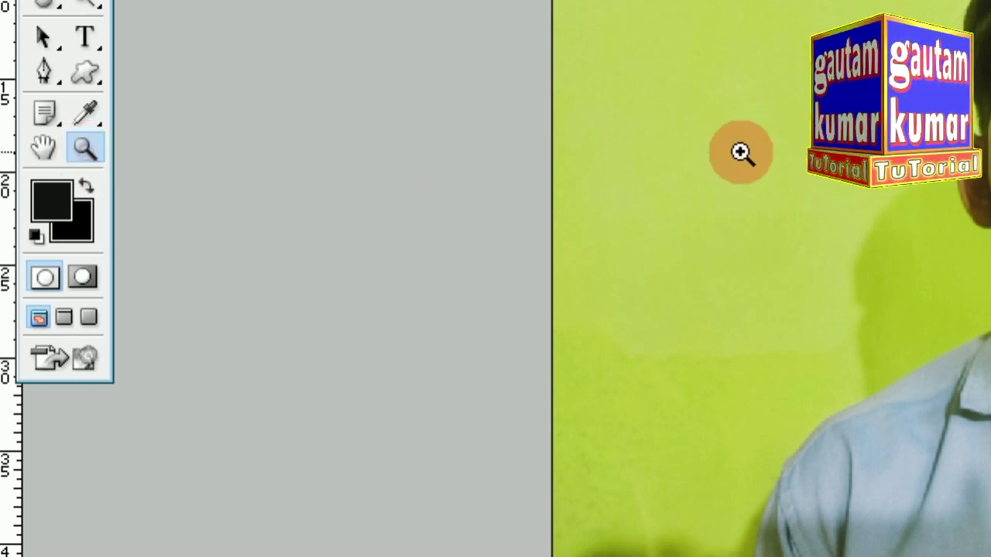
click(741, 155)
click(718, 208)
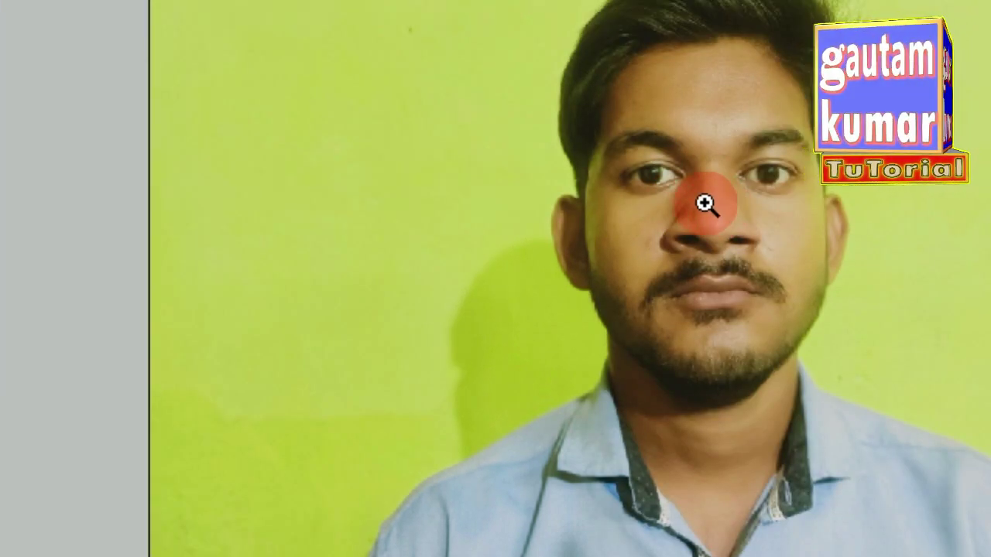
Zoom in closer on the face and collar, then set the Zoom tool to Zoom Out.
click(588, 398)
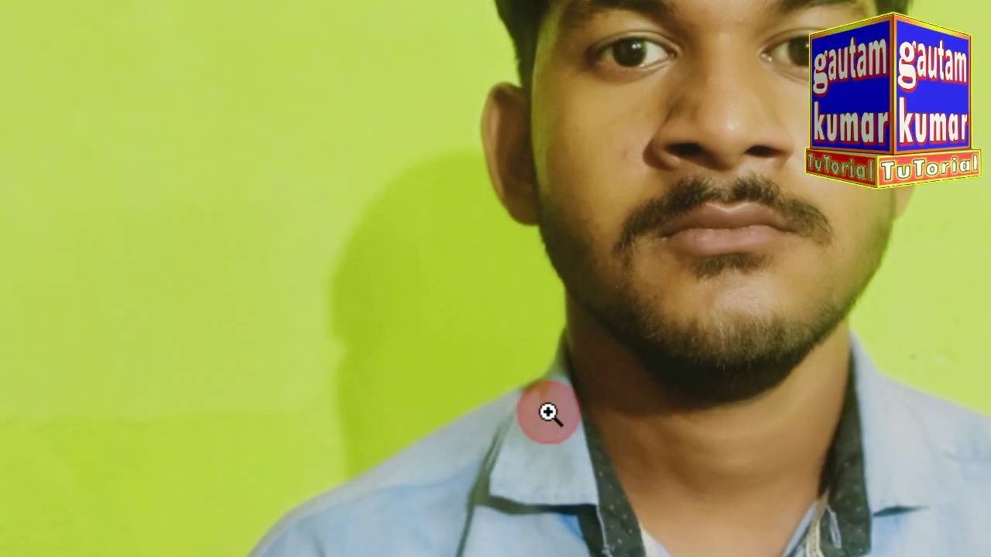
click(548, 413)
key(ctrl+minus)
key(ctrl+minus)
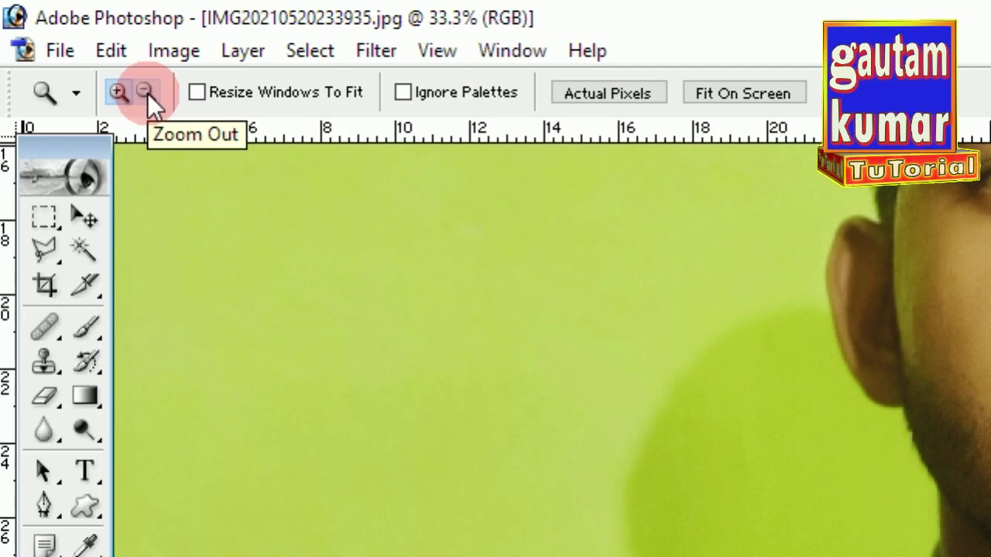
click(147, 93)
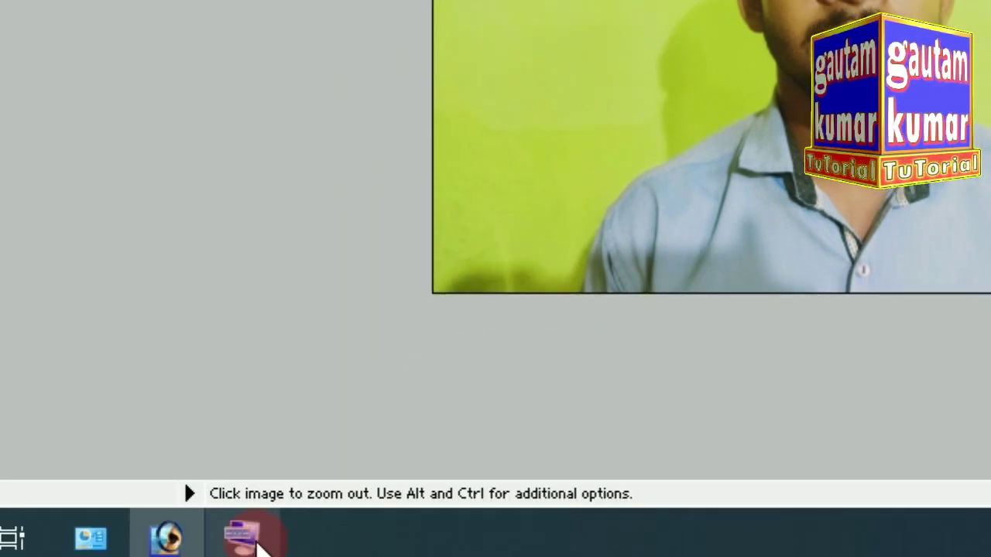
Send Ctrl++ and Ctrl+- zoom shortcuts from the On-Screen Keyboard, then close it.
click(256, 529)
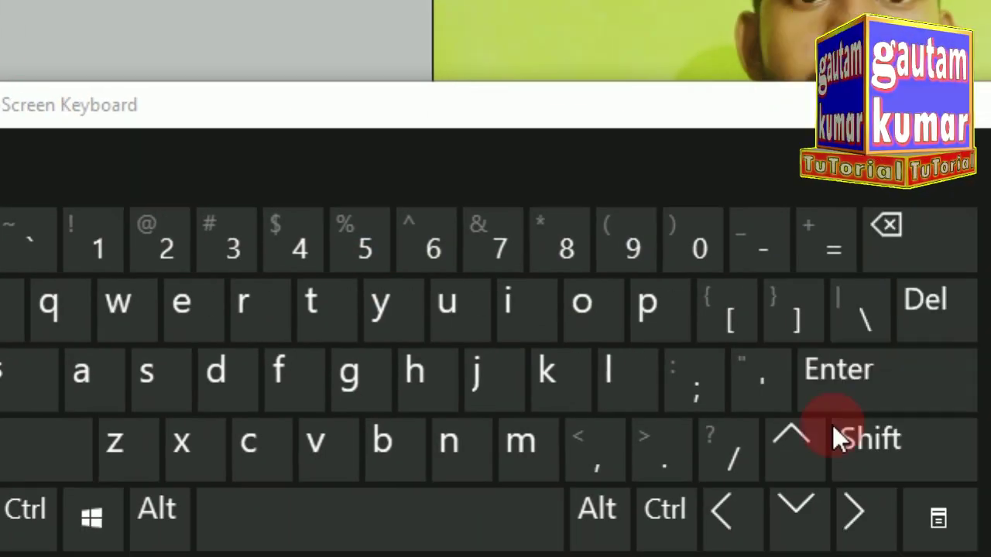
click(633, 466)
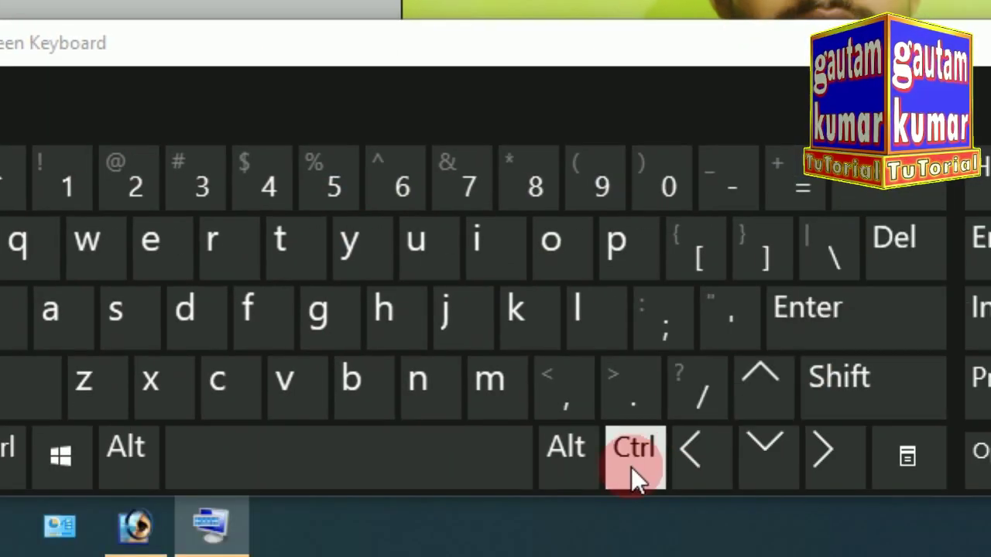
click(708, 197)
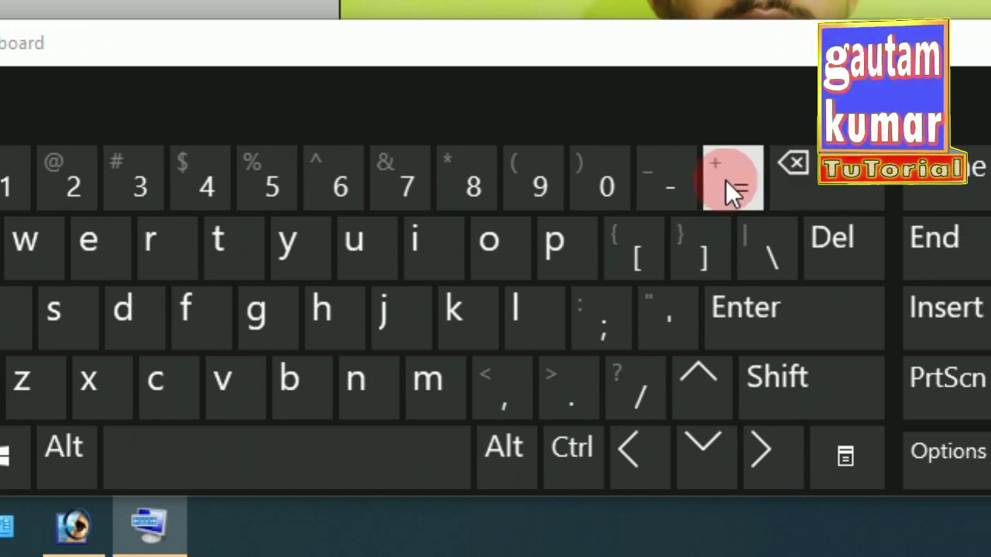
click(670, 198)
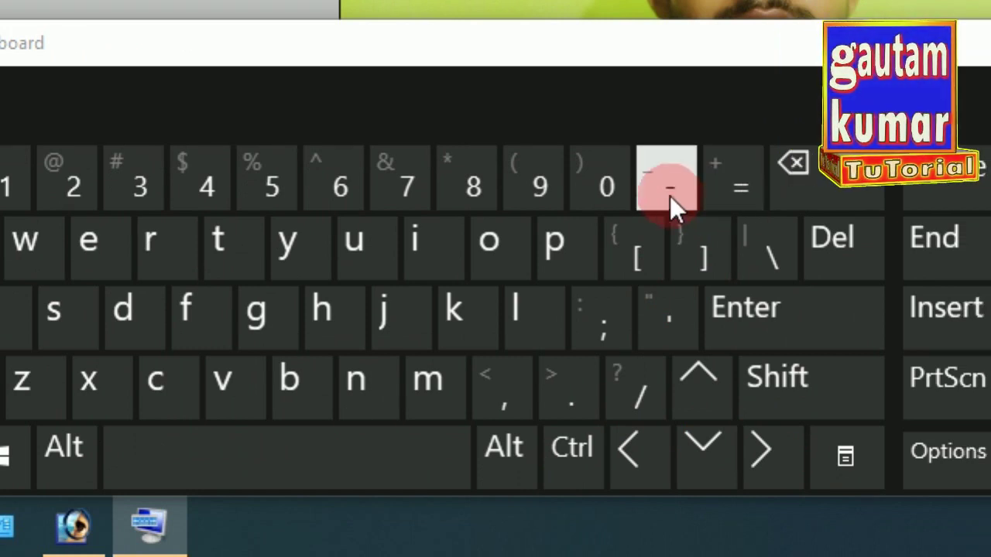
click(576, 448)
click(651, 255)
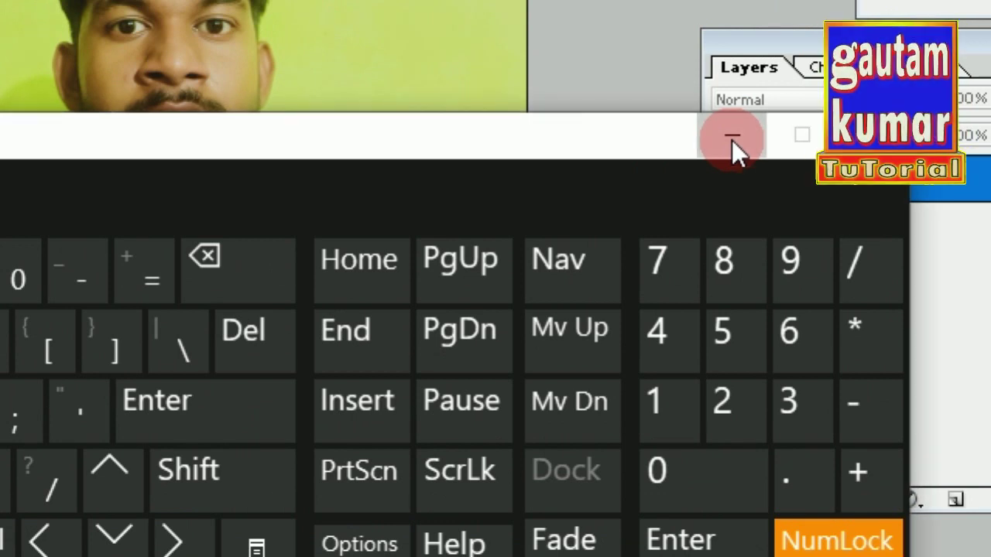
click(731, 140)
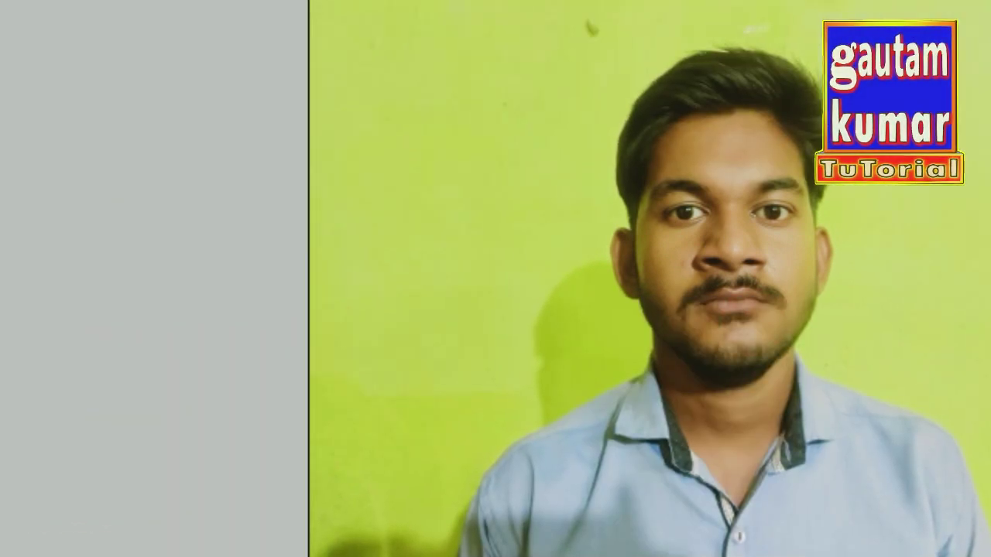
Browse the Pen tool flyout options, then switch to the Move tool.
click(47, 279)
drag(54, 283, 284, 286)
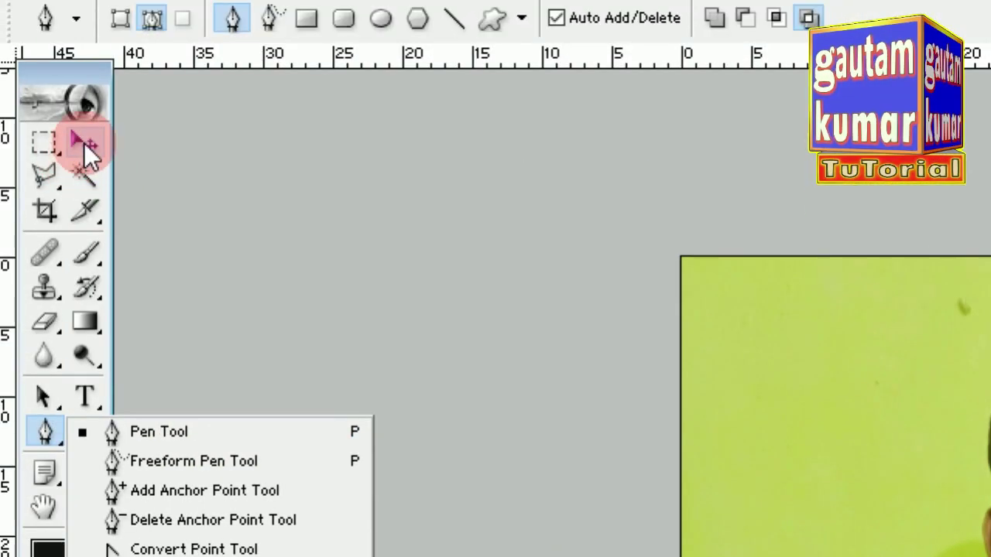
click(22, 51)
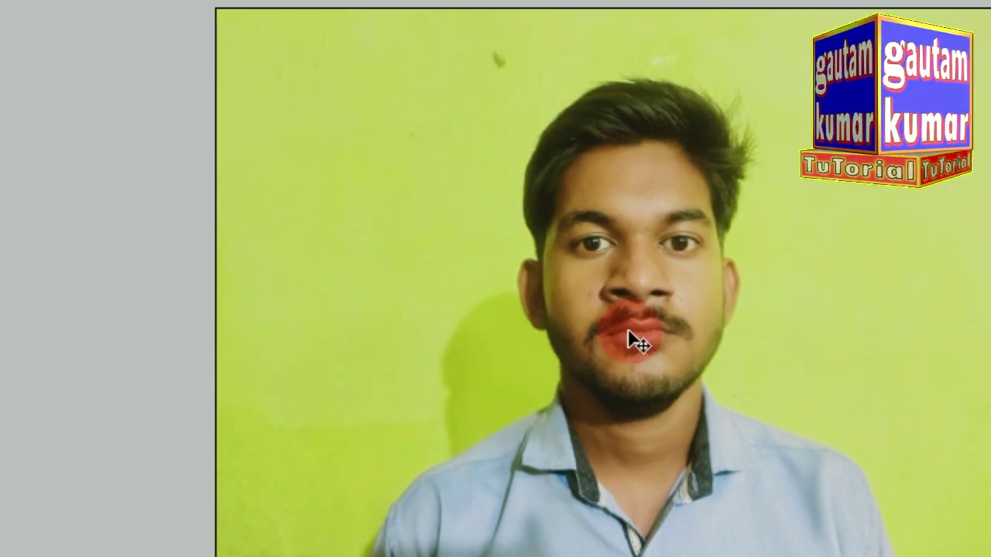
Scroll-zoom the view and pan along the face and shoulder with the Hand tool.
scroll(582, 419, down, 2)
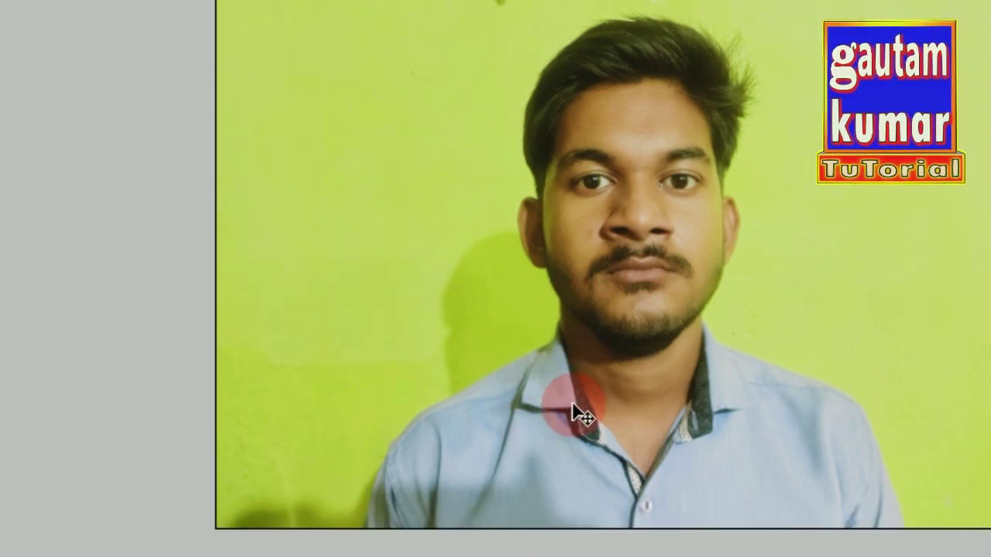
scroll(582, 418, up, 1)
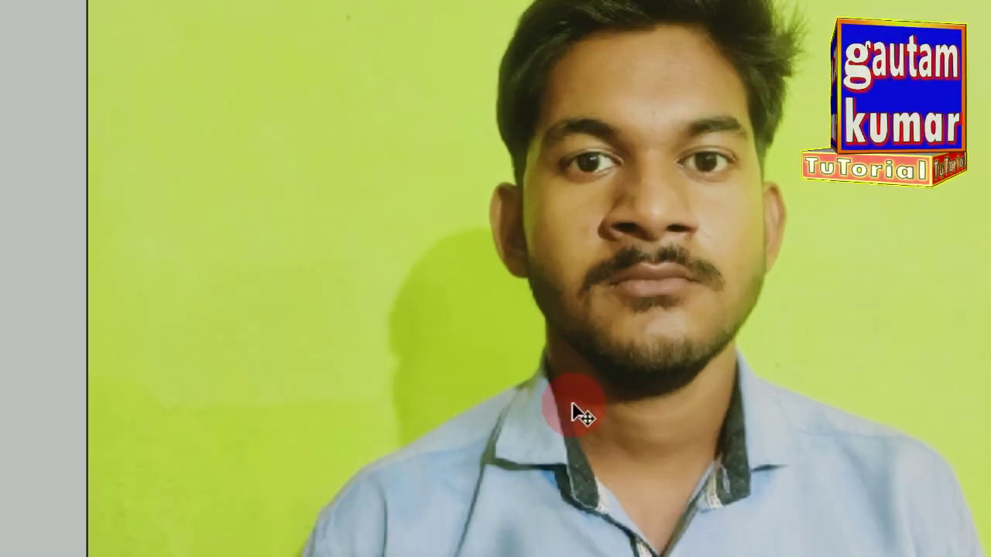
scroll(577, 414, up, 1)
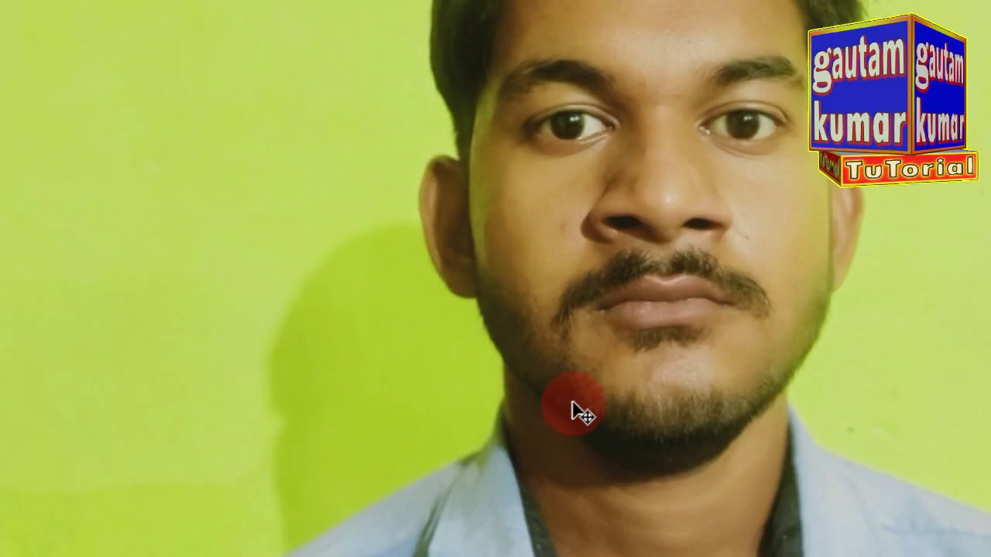
scroll(499, 368, up, 1)
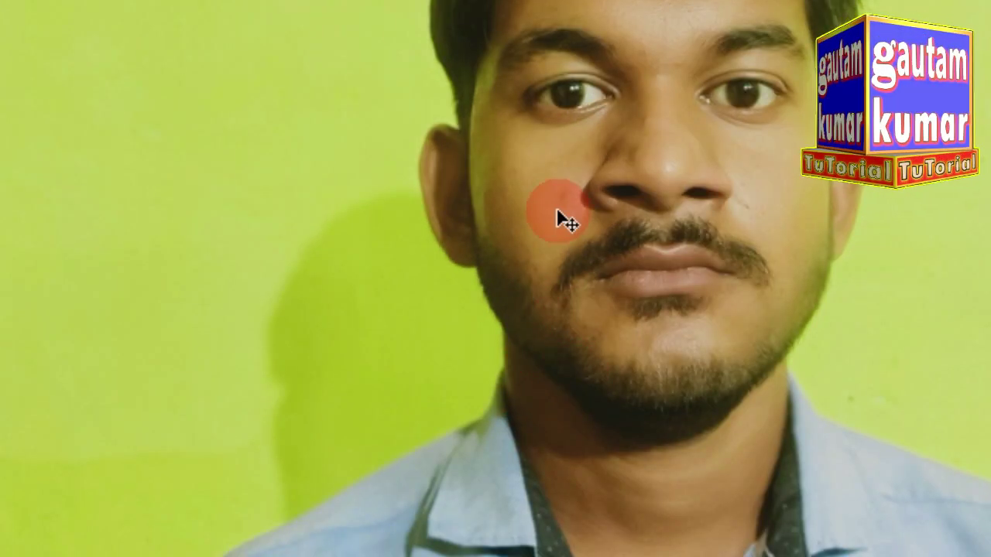
scroll(447, 429, down, 1)
scroll(237, 453, down, 4)
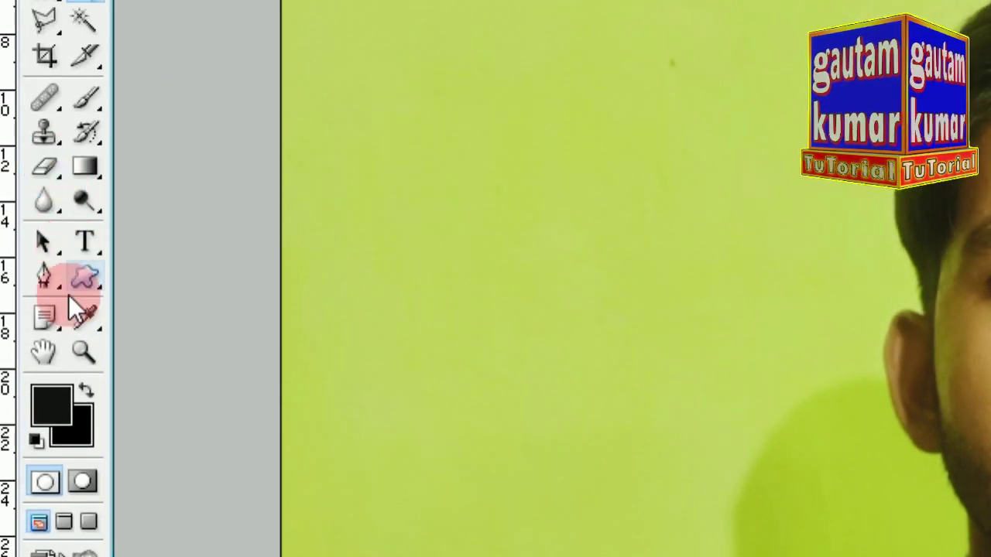
click(43, 353)
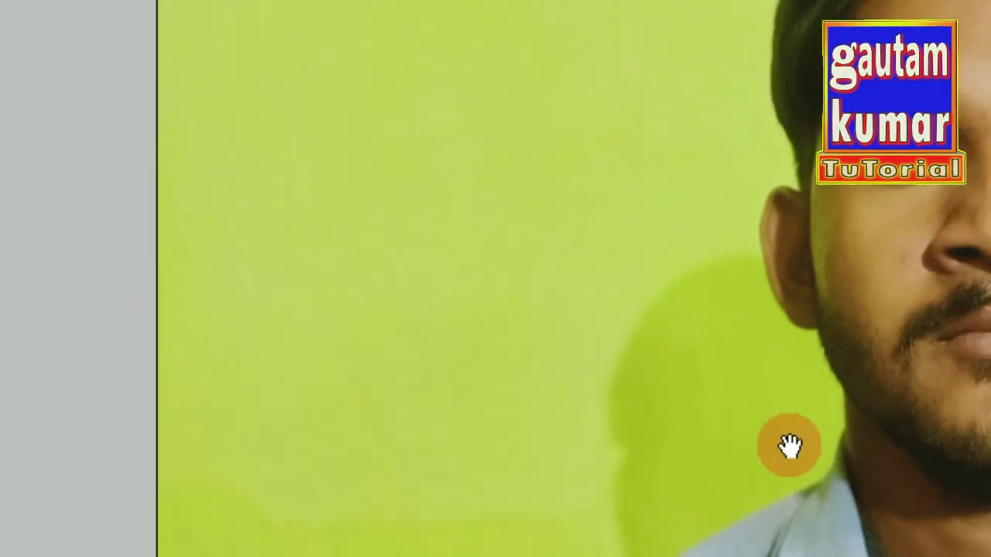
mouse_move(706, 388)
mouse_down()
mouse_move(734, 144)
mouse_move(686, 387)
mouse_move(725, 320)
mouse_move(737, 274)
mouse_move(730, 321)
mouse_up()
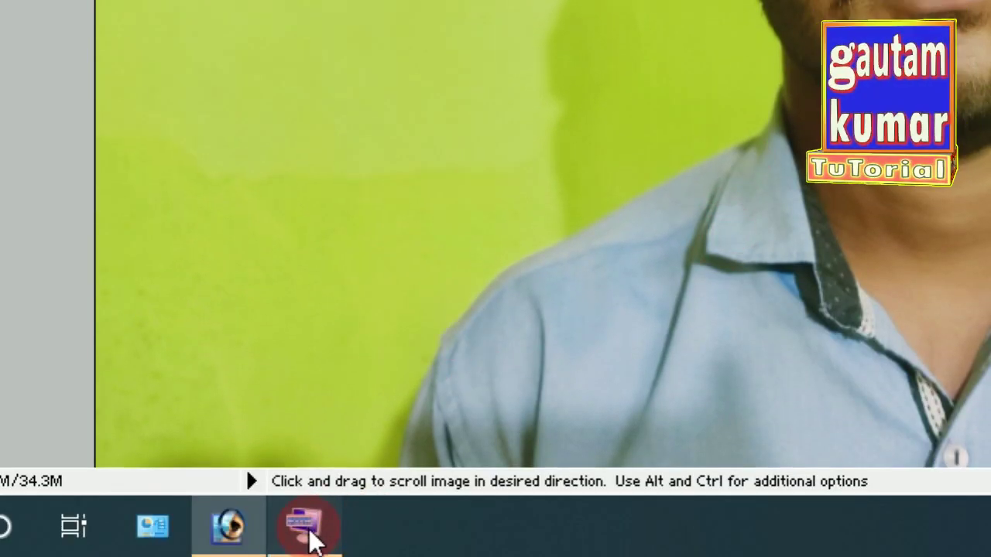
click(309, 534)
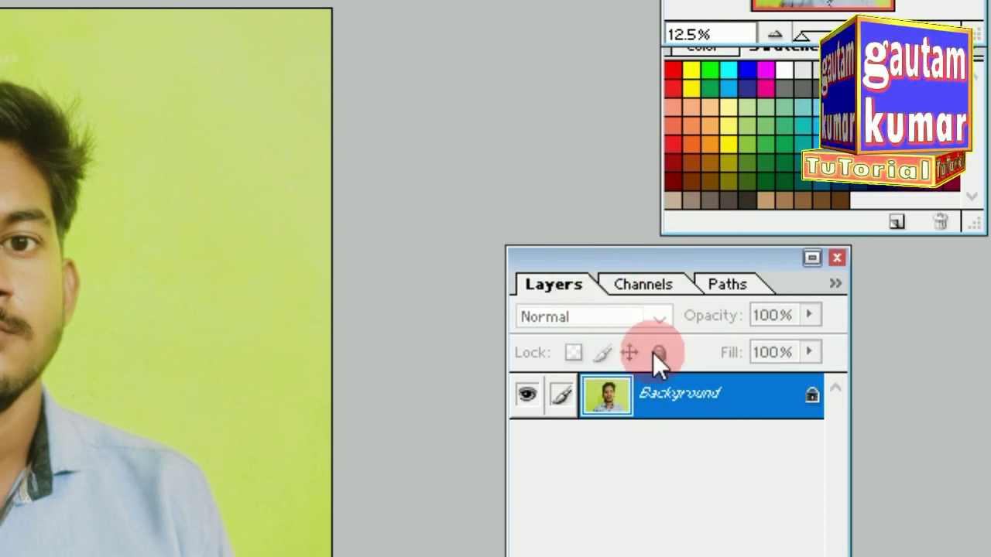
click(619, 411)
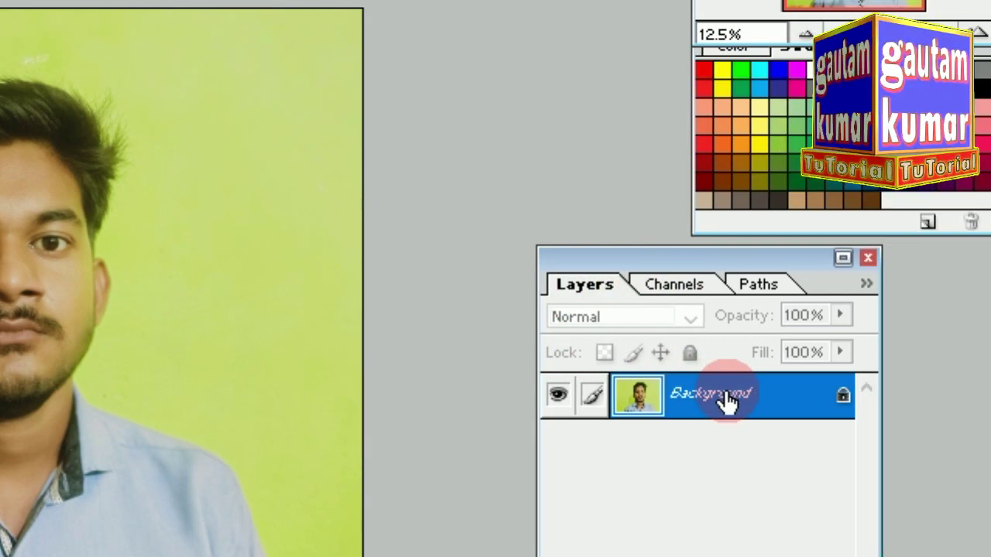
right_click(726, 395)
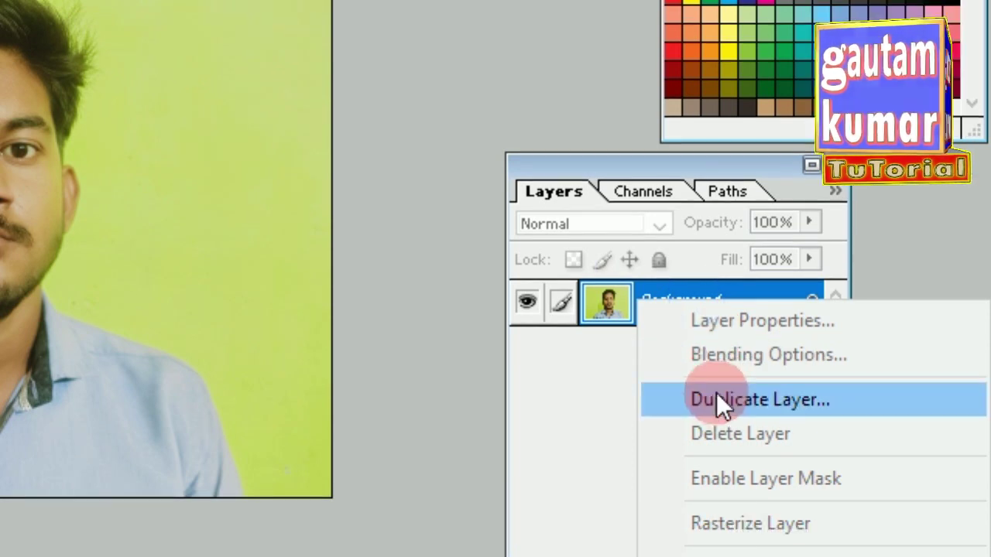
click(579, 376)
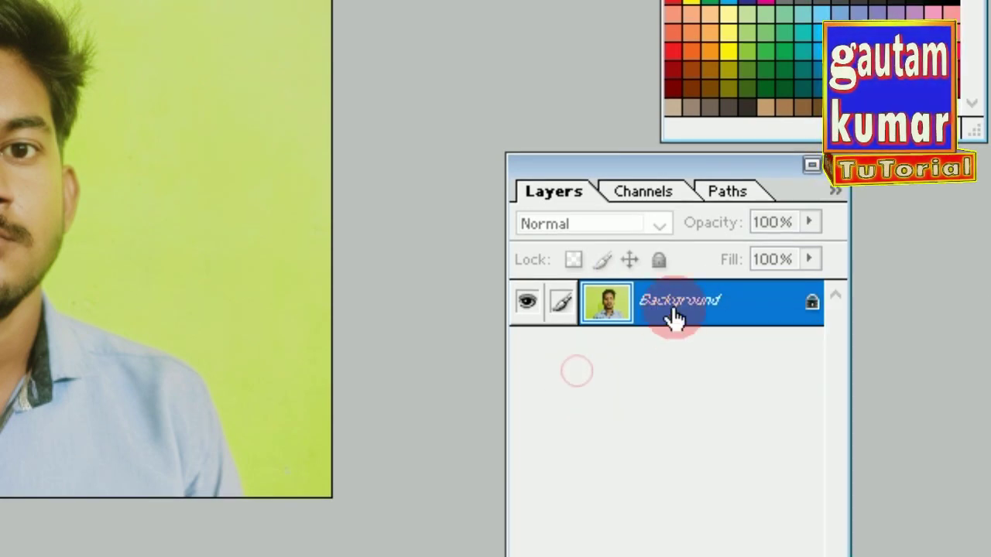
drag(676, 310, 761, 407)
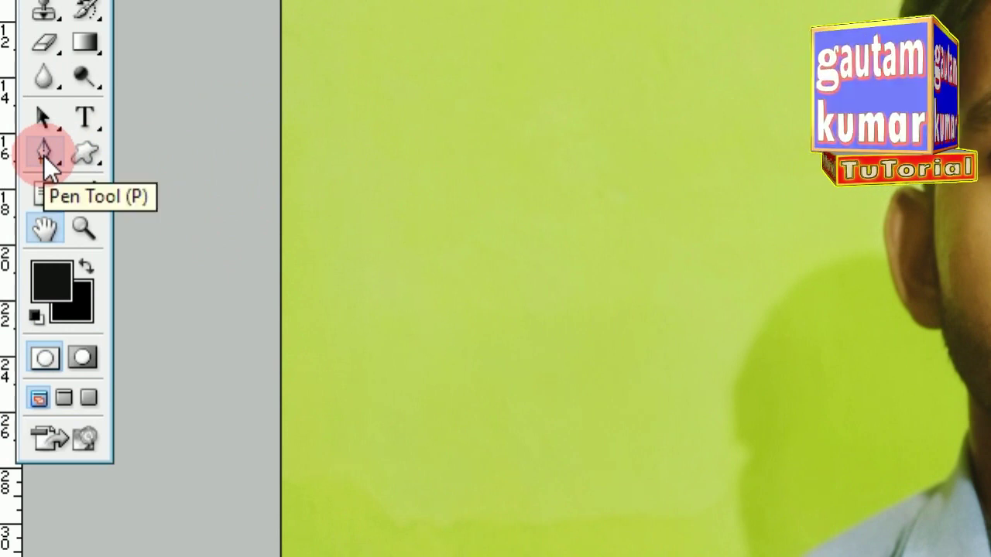
Select the Pen tool and set its options-bar mode to Paths.
click(43, 155)
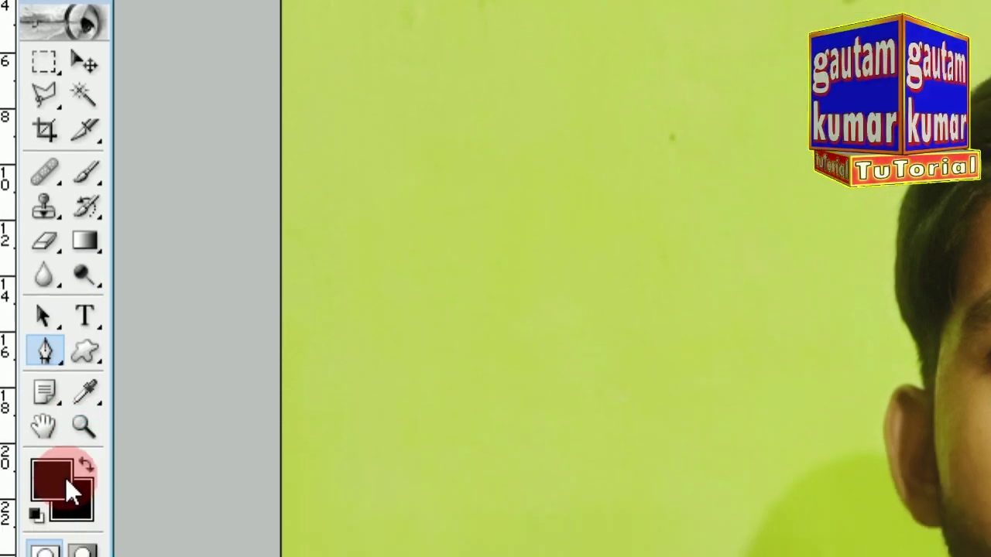
click(153, 93)
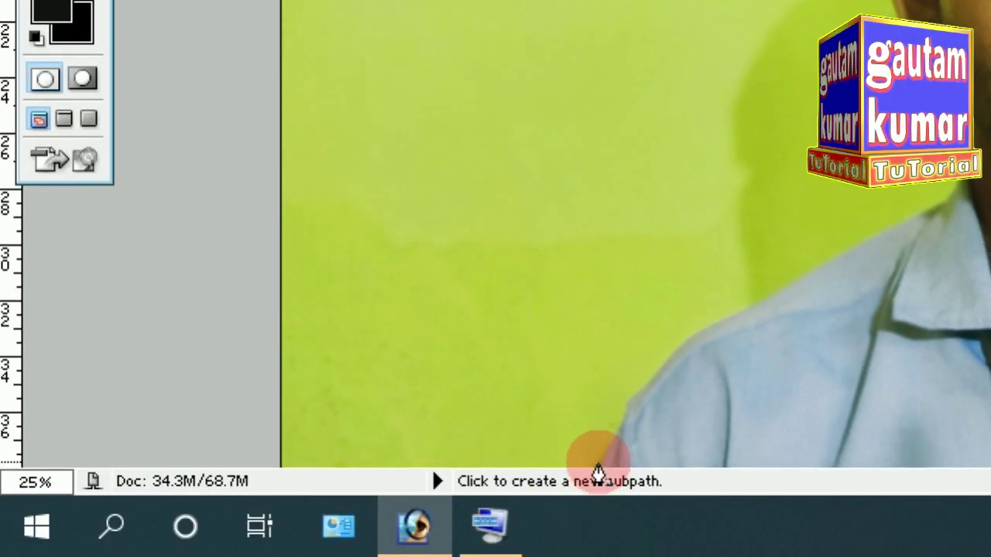
Place curved Pen anchors along the left shoulder, removing one anchor's outgoing handle.
click(599, 463)
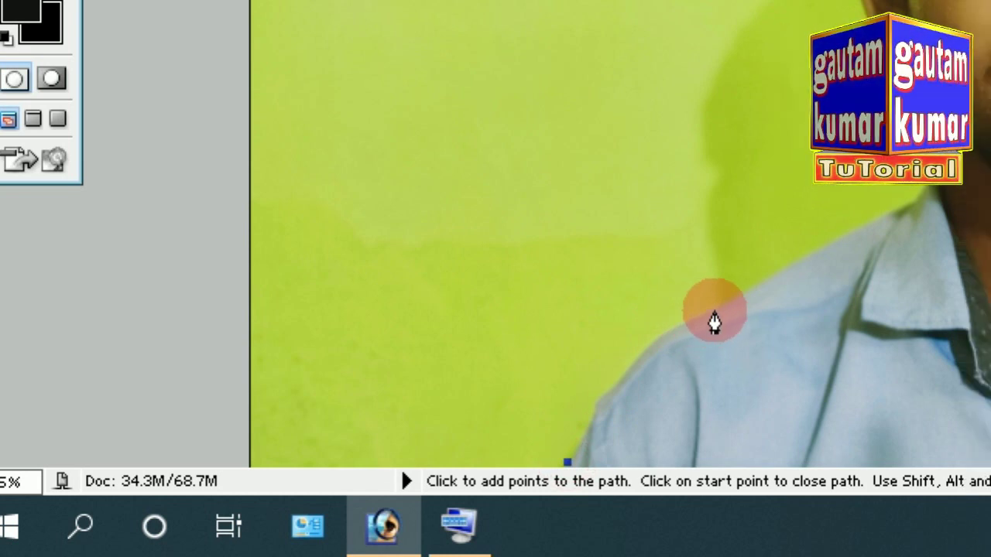
drag(714, 313, 816, 203)
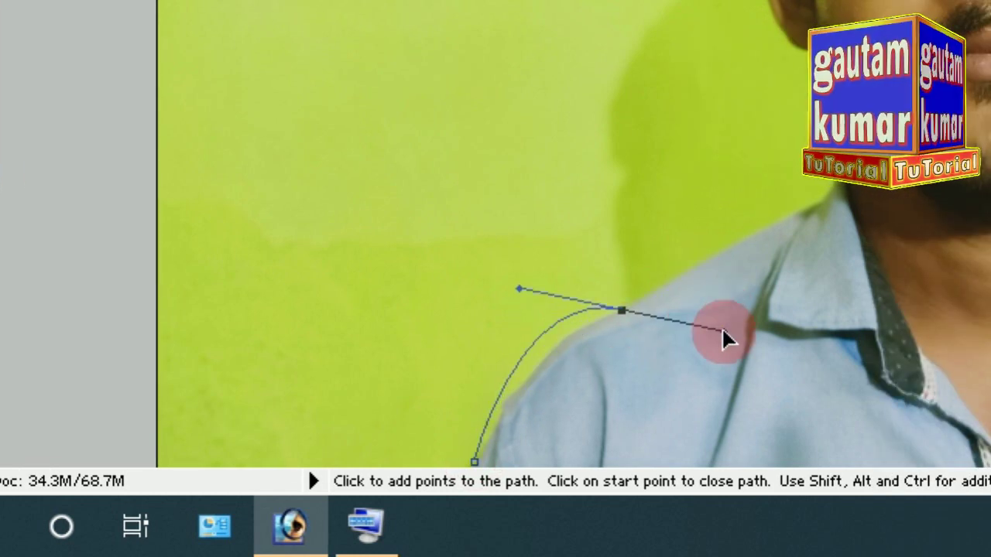
drag(722, 201, 739, 199)
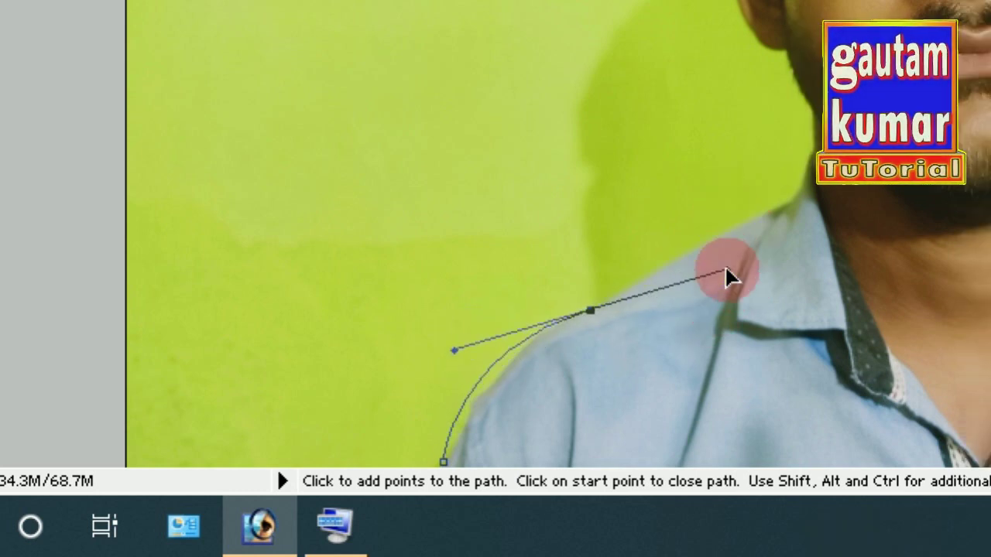
mouse_move(739, 199)
mouse_down()
mouse_move(725, 266)
mouse_move(726, 239)
mouse_move(730, 280)
mouse_move(751, 195)
mouse_move(711, 174)
mouse_move(533, 256)
mouse_move(504, 287)
mouse_move(526, 307)
mouse_move(524, 272)
mouse_up()
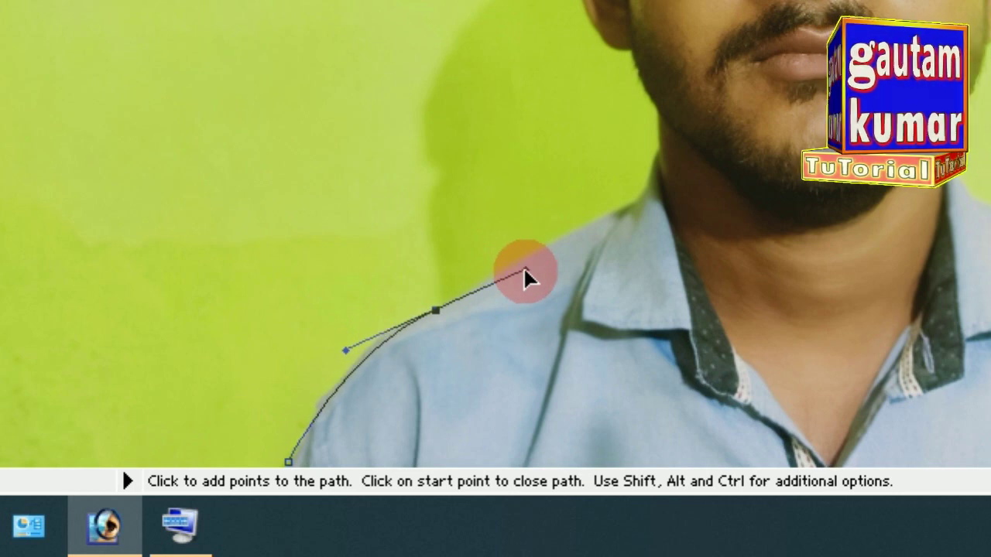
click(436, 312)
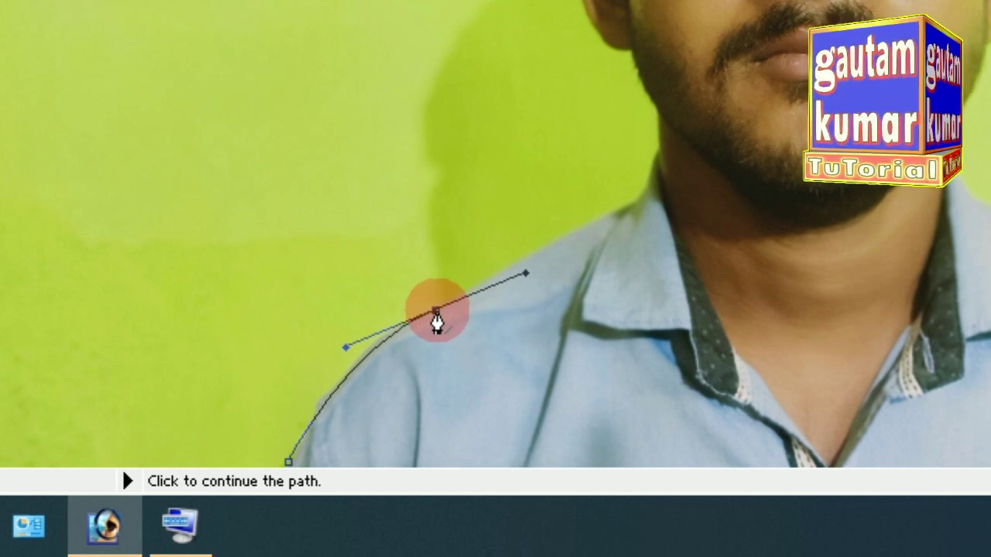
click(435, 313)
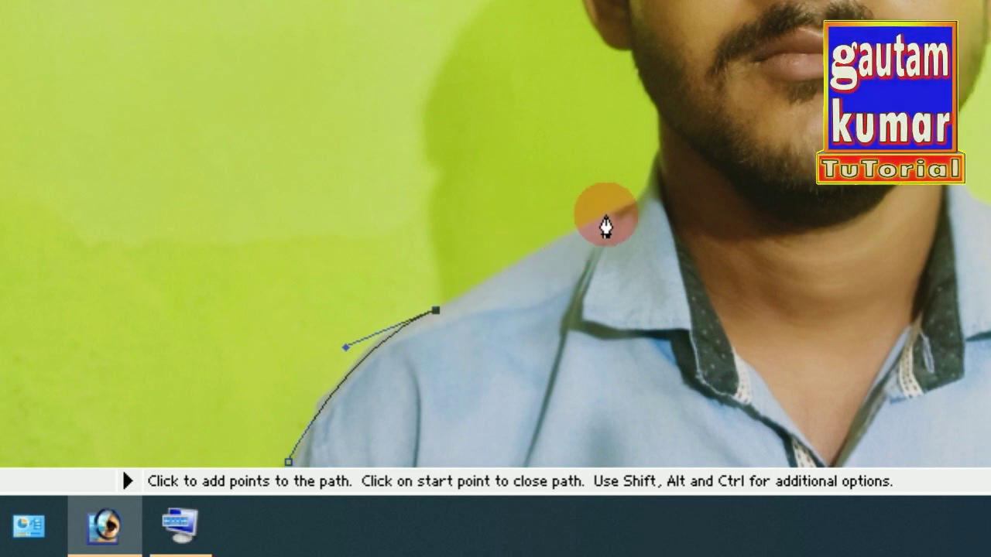
mouse_move(605, 217)
mouse_down()
mouse_move(705, 144)
mouse_move(707, 172)
mouse_up()
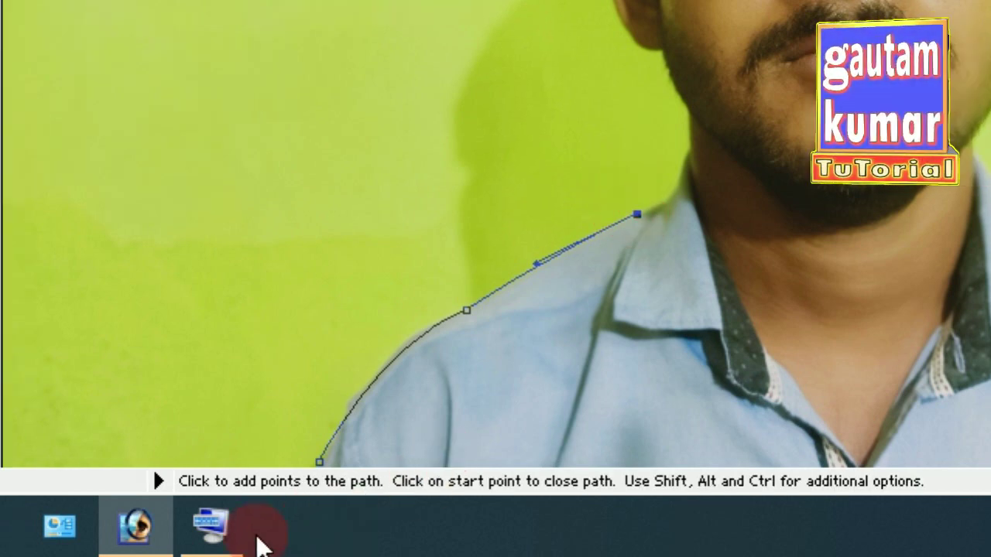
Zoom with Ctrl/Alt+Space on the On-Screen Keyboard and adjust the newest anchor's handle.
click(182, 529)
click(284, 443)
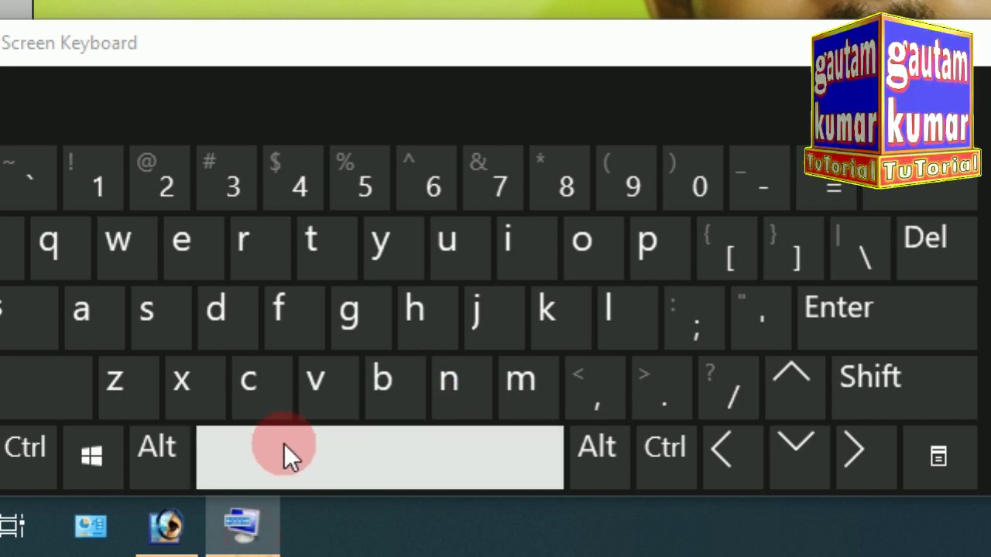
click(190, 445)
click(397, 445)
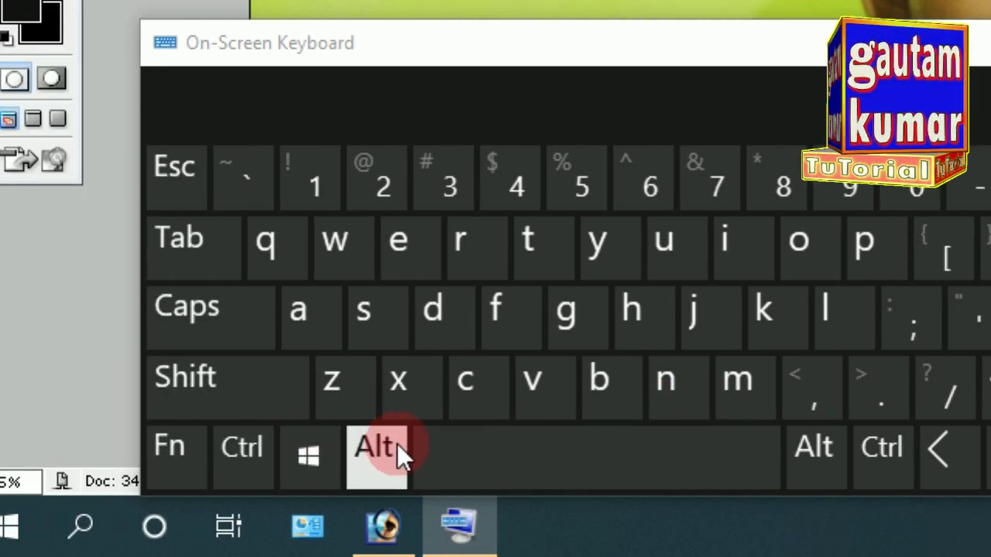
click(261, 459)
click(913, 317)
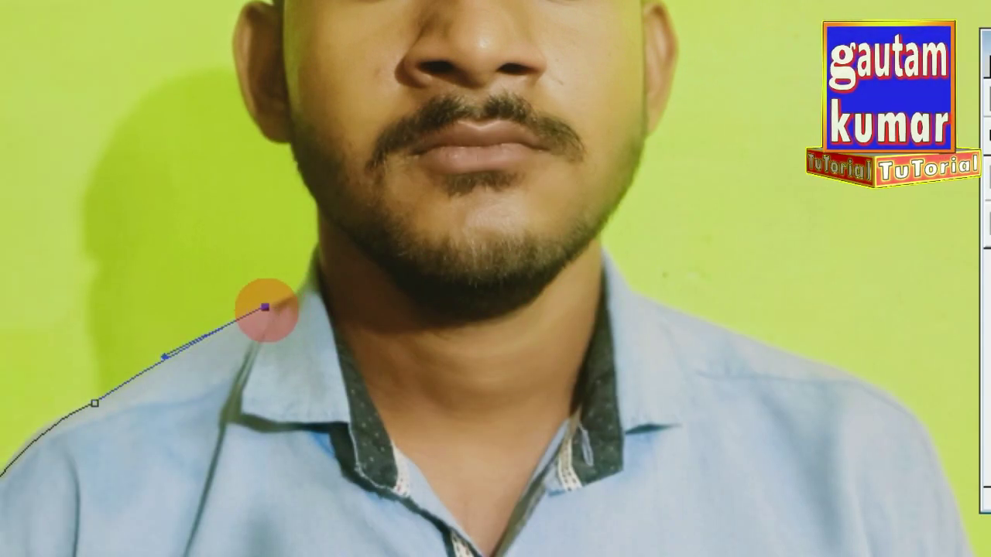
mouse_move(265, 309)
mouse_down()
mouse_move(263, 253)
mouse_move(264, 308)
mouse_up()
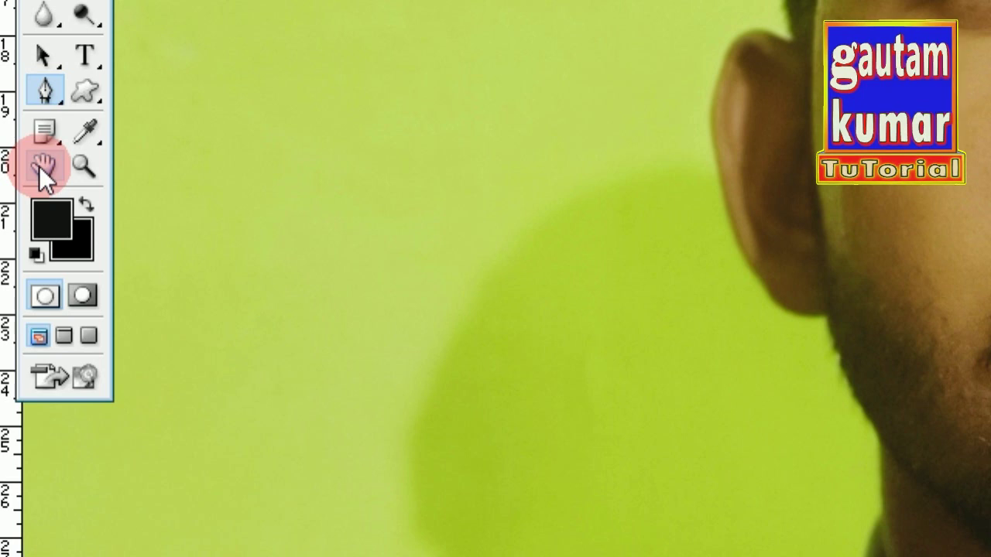
Pan up to the path's end at the collar and reselect the Pen tool.
click(41, 167)
mouse_move(765, 441)
mouse_down()
mouse_move(723, 348)
mouse_move(732, 197)
mouse_up()
drag(692, 224, 695, 199)
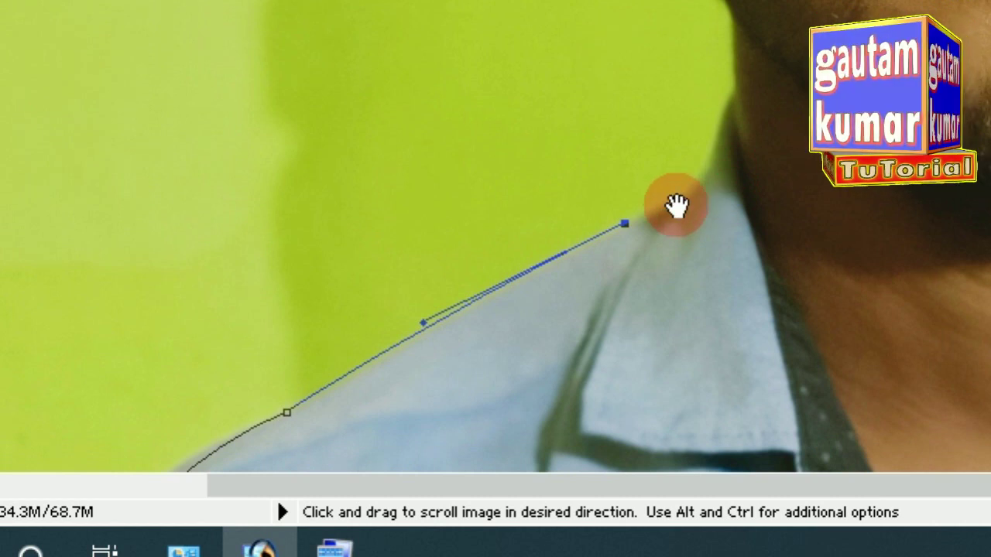
key(space)
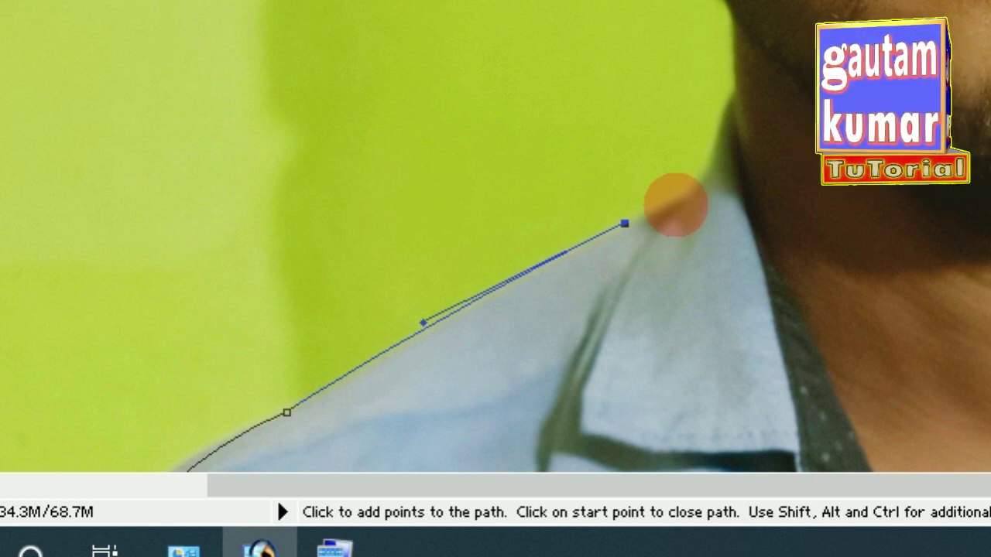
click(42, 154)
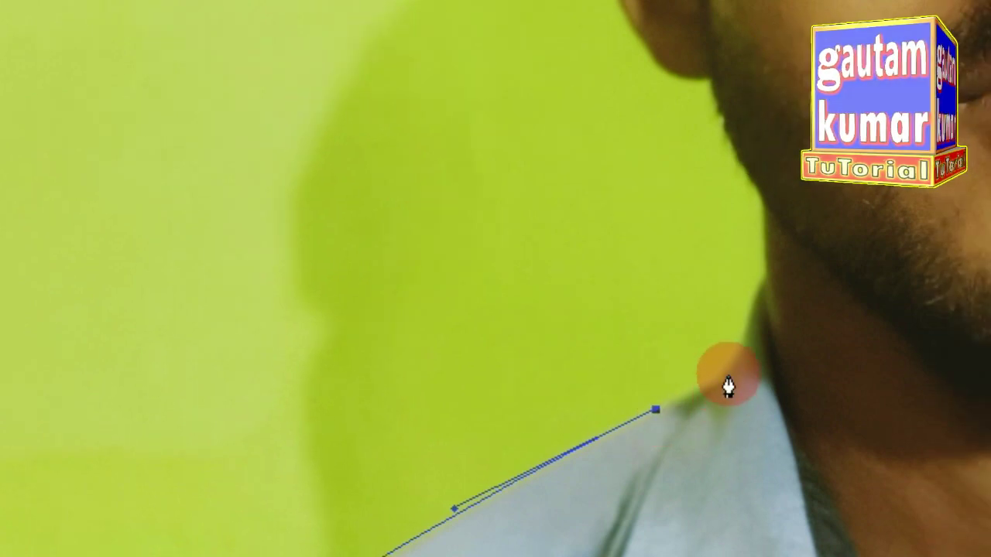
Continue the path from the collar up the neck with curved anchors below the ear.
click(728, 374)
drag(734, 350, 735, 352)
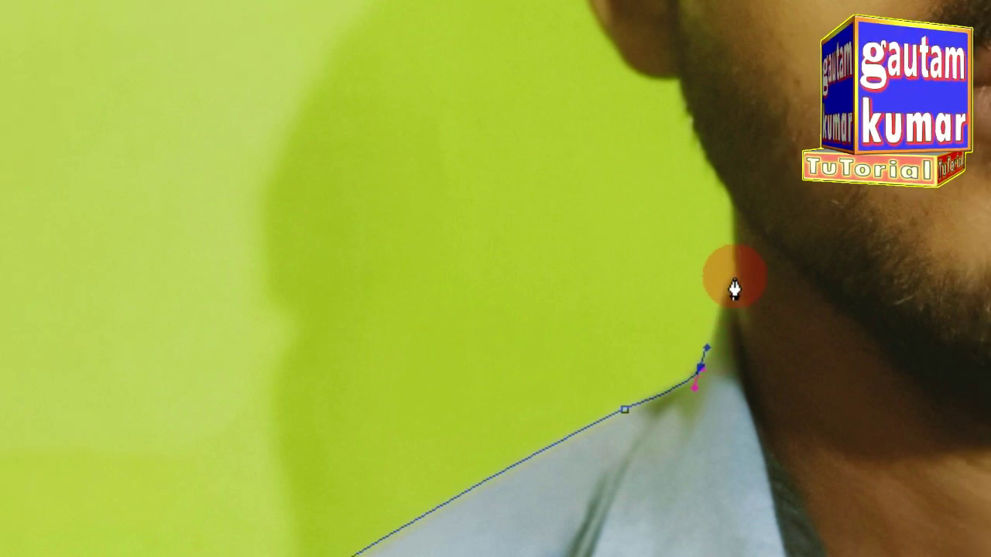
mouse_move(732, 285)
mouse_down()
mouse_move(740, 276)
mouse_move(711, 249)
mouse_up()
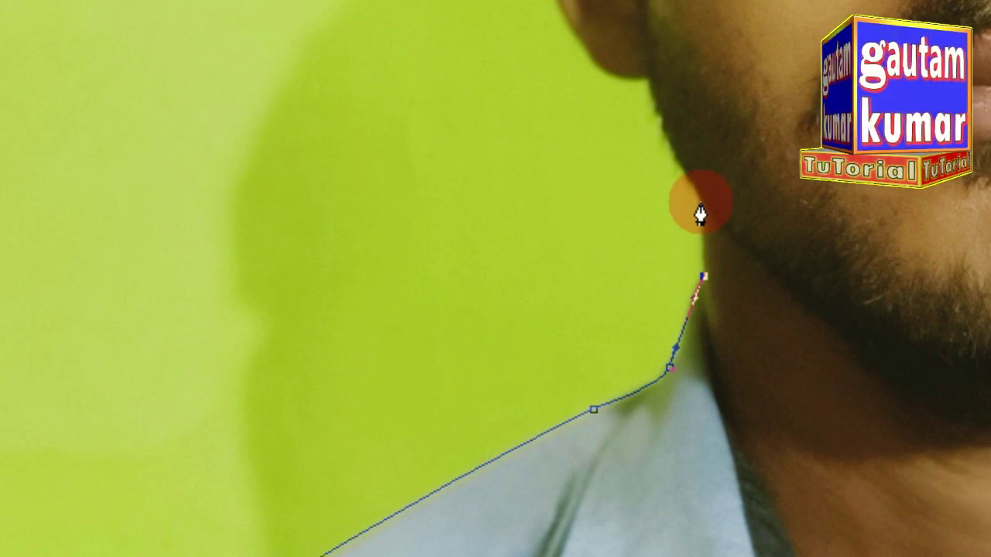
click(701, 203)
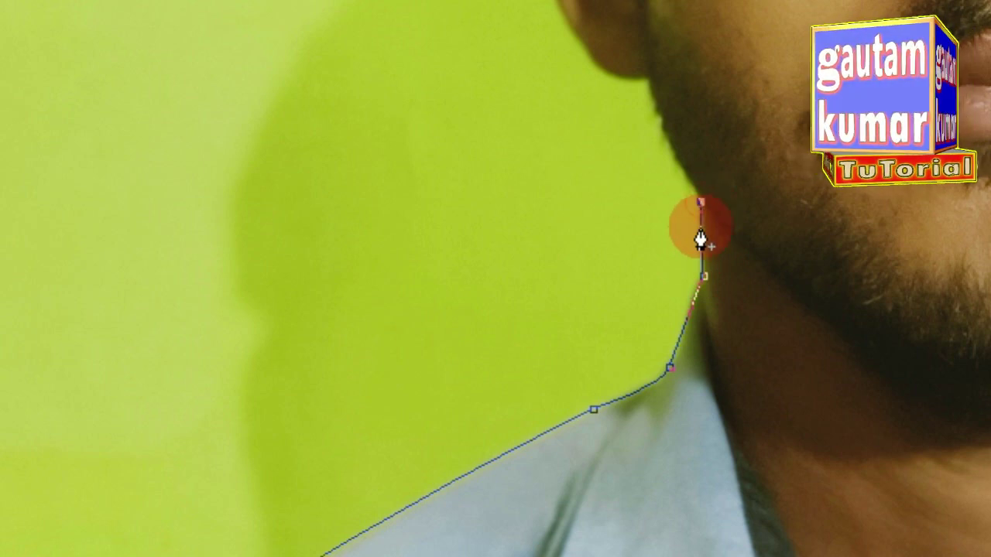
scroll(681, 166, up, 2)
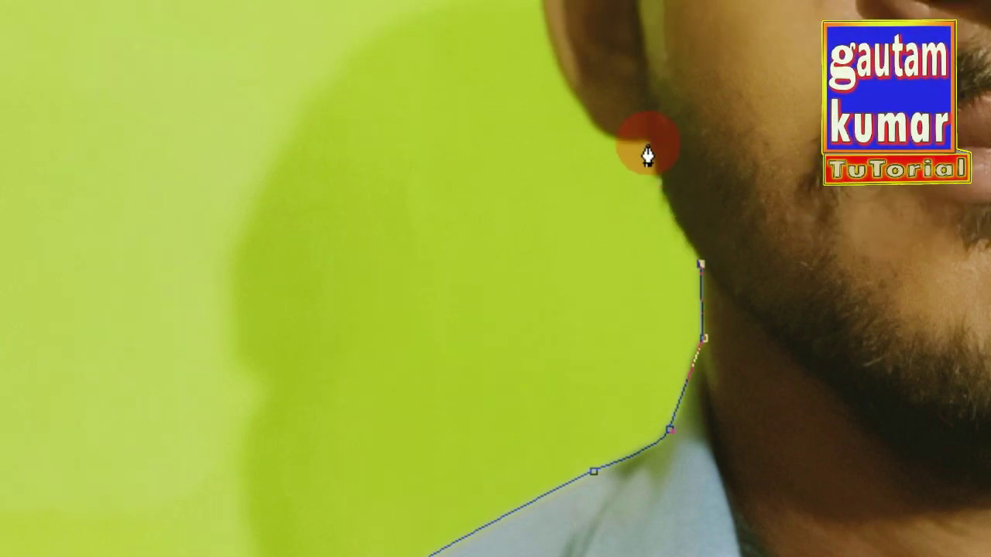
mouse_move(647, 153)
mouse_down()
mouse_move(679, 277)
mouse_move(685, 186)
mouse_up()
scroll(658, 154, up, 2)
scroll(675, 155, up, 1)
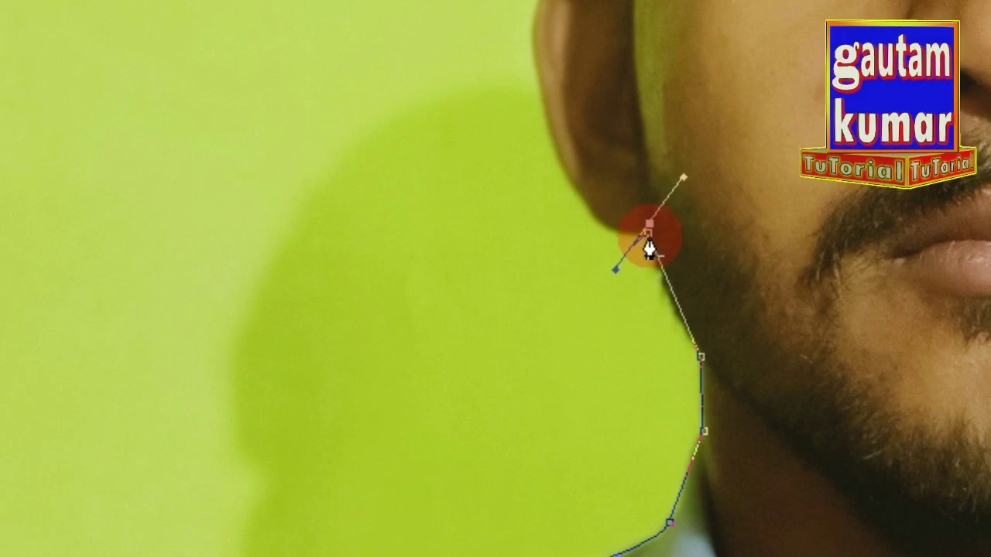
Delete the misplaced anchor below the ear and reshape the curve near the ear.
right_click(647, 244)
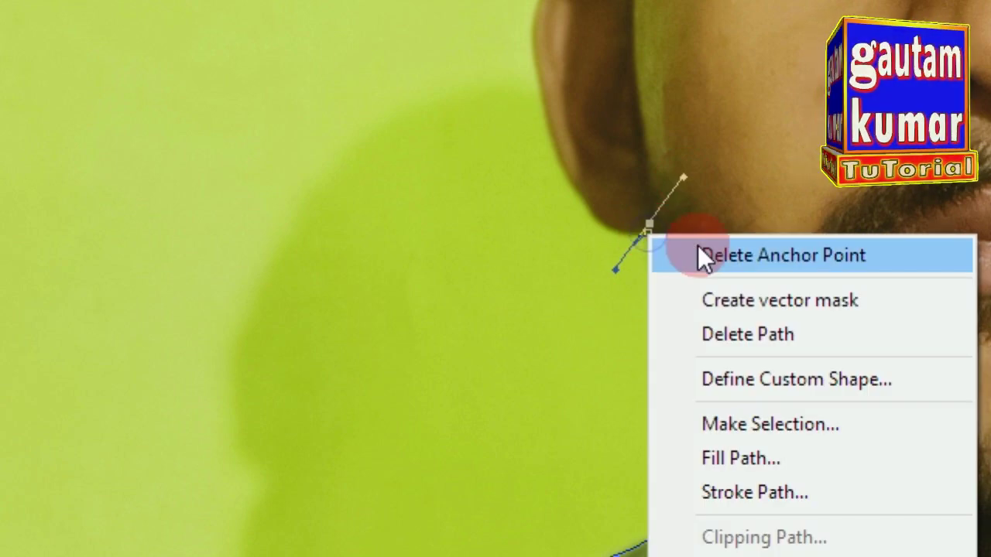
click(711, 260)
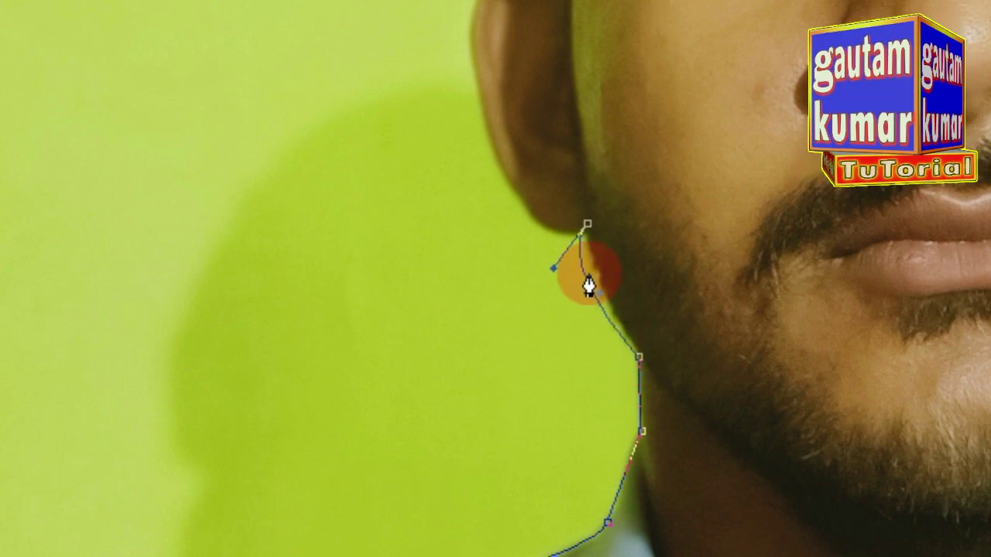
mouse_move(587, 230)
mouse_down()
mouse_move(603, 228)
mouse_move(595, 242)
mouse_up()
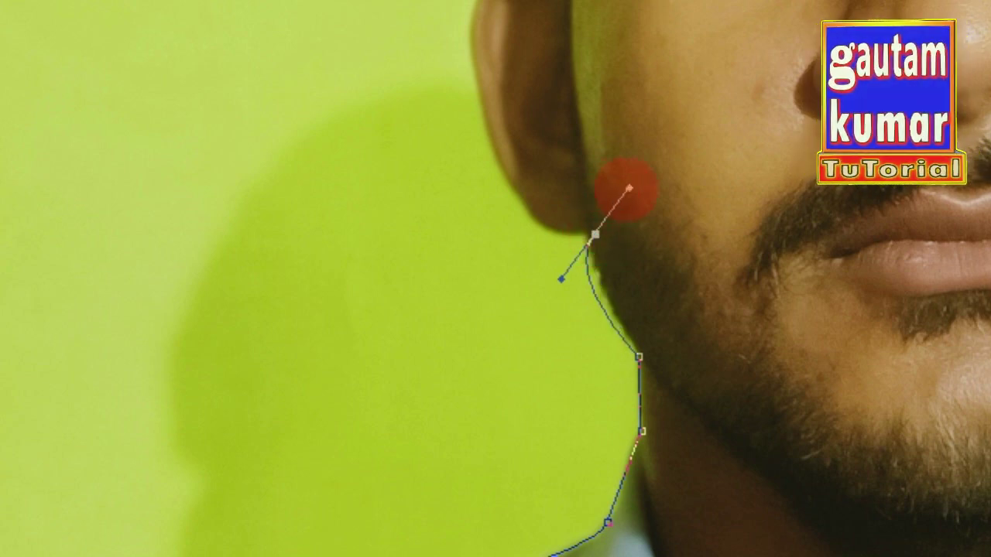
drag(625, 194, 613, 184)
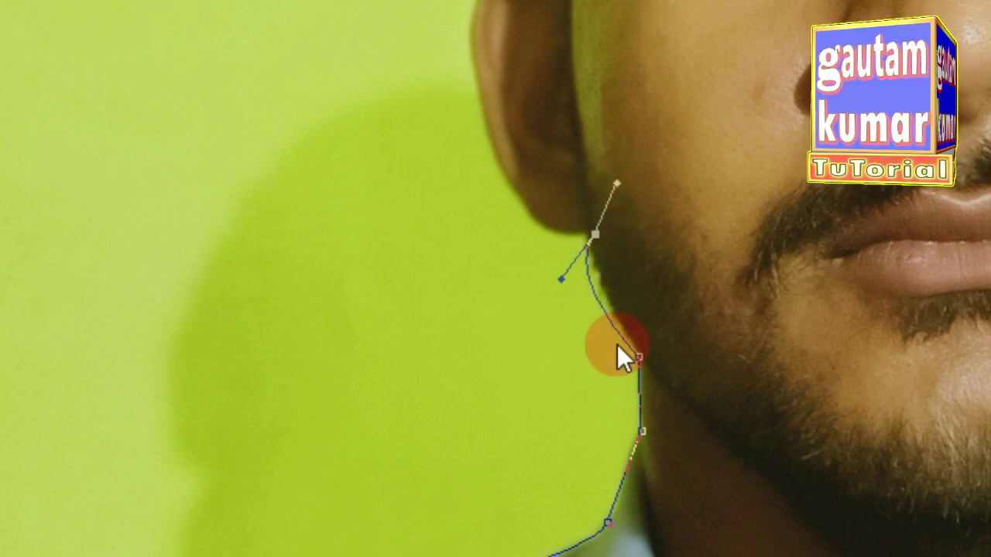
Delete the anchor near the ear and redraw a curved anchor at the earlobe.
right_click(593, 236)
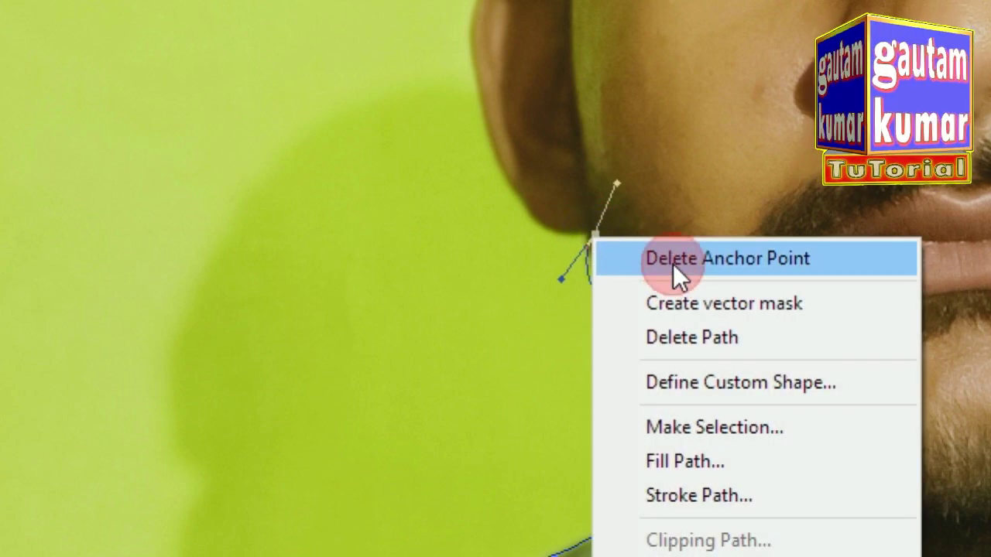
click(673, 263)
click(639, 355)
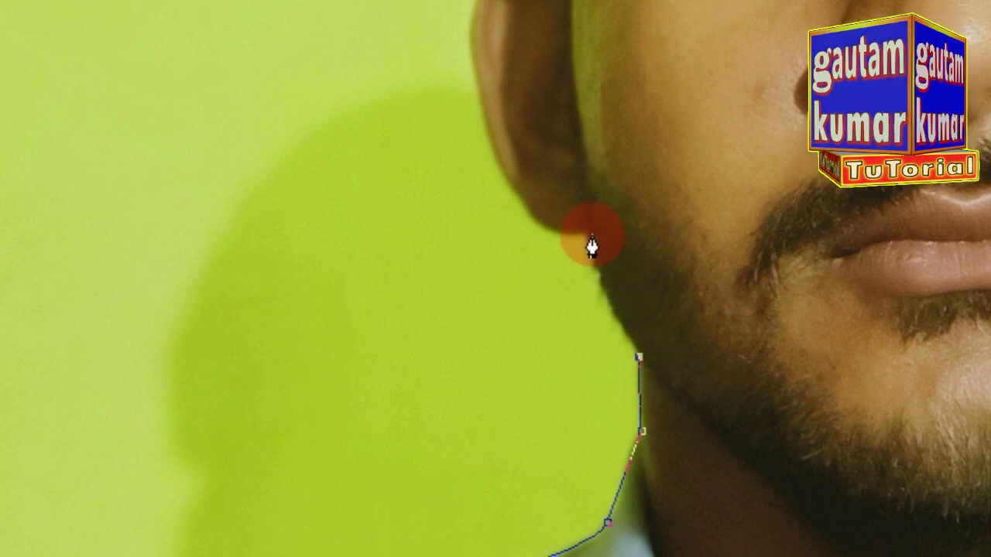
drag(590, 240, 596, 207)
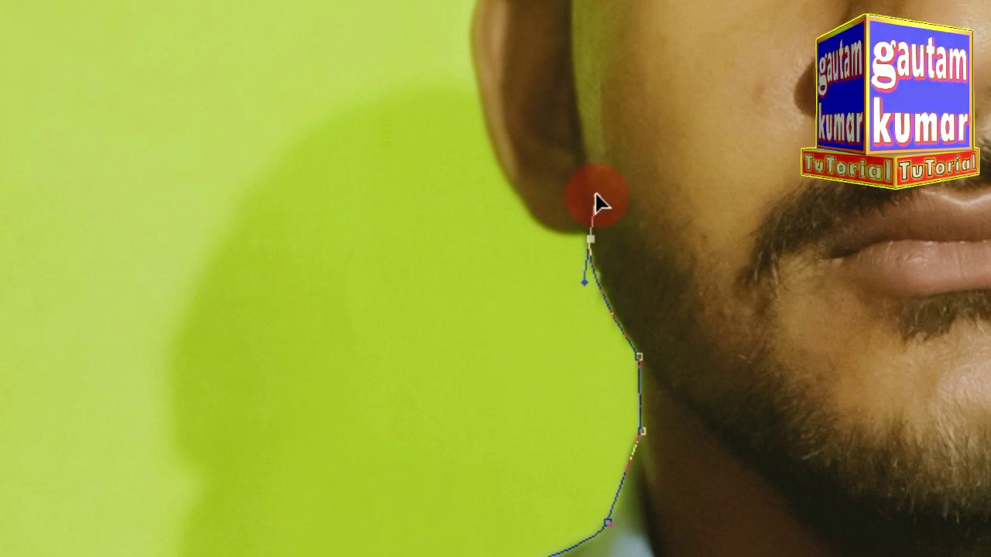
Add and adjust curved anchors from the jaw up the ear's outer edge.
mouse_move(596, 203)
mouse_down()
mouse_move(564, 215)
mouse_move(603, 178)
mouse_move(585, 183)
mouse_up()
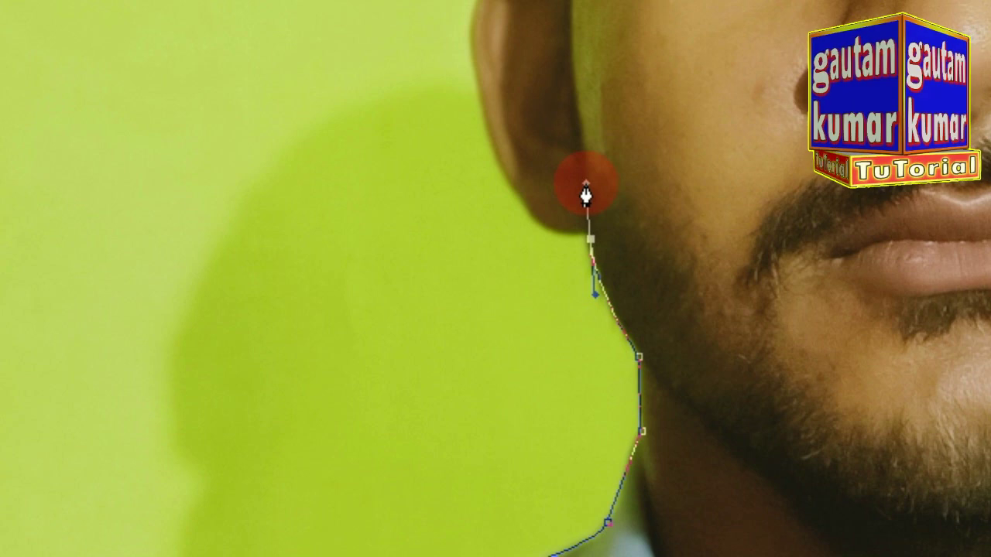
scroll(479, 209, up, 2)
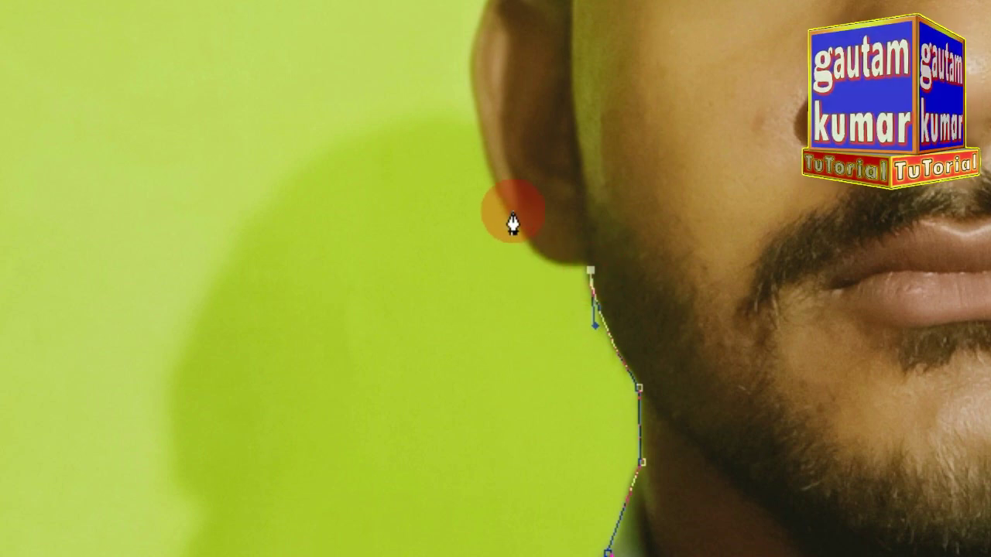
drag(511, 218, 491, 166)
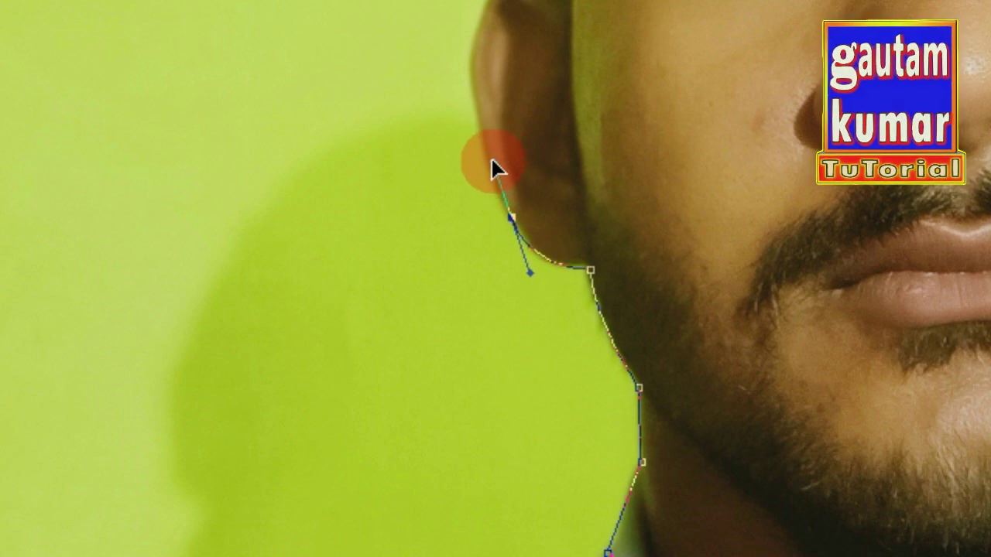
drag(490, 159, 480, 149)
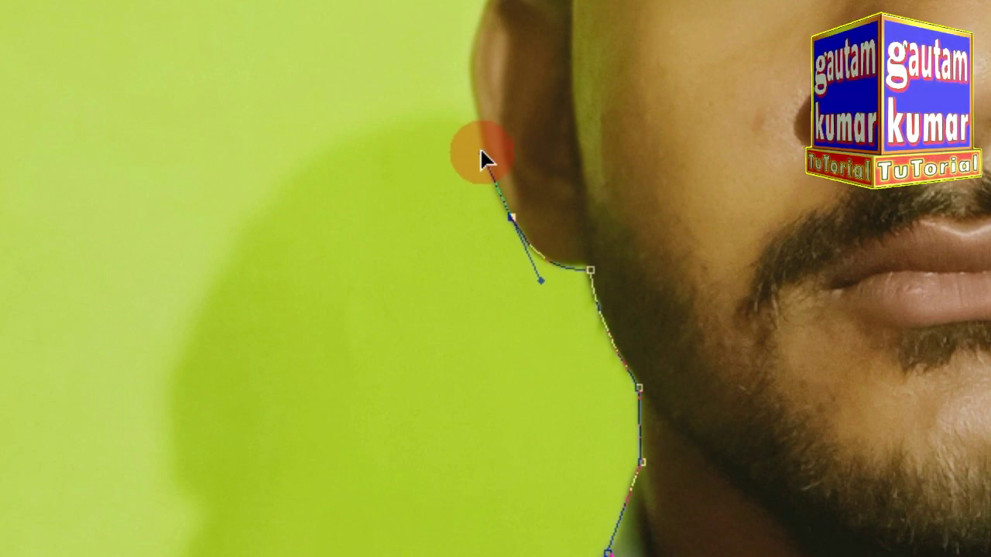
drag(480, 146, 481, 150)
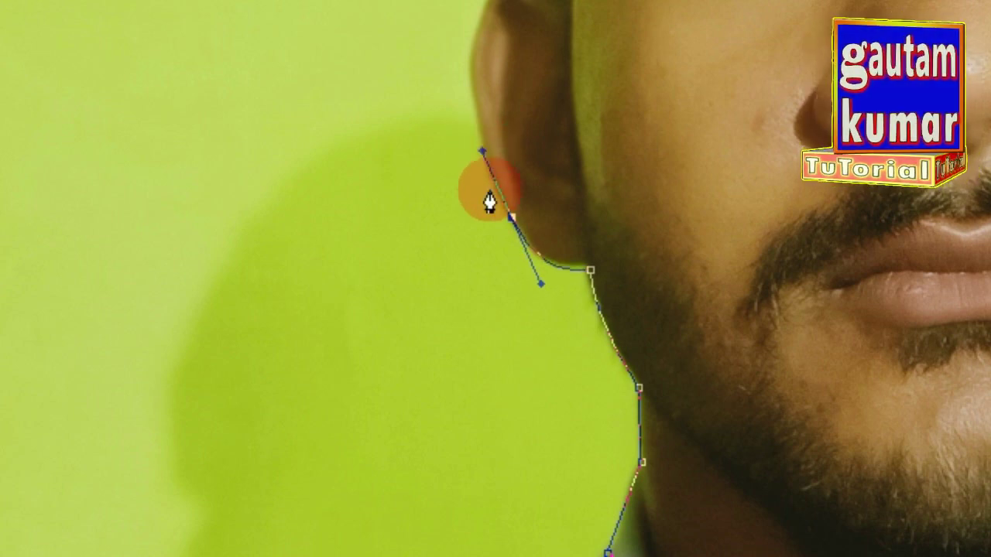
scroll(471, 166, up, 2)
scroll(470, 166, up, 1)
Trace the path up the outer ear edge, removing the ear-top anchor's outgoing handle.
click(471, 161)
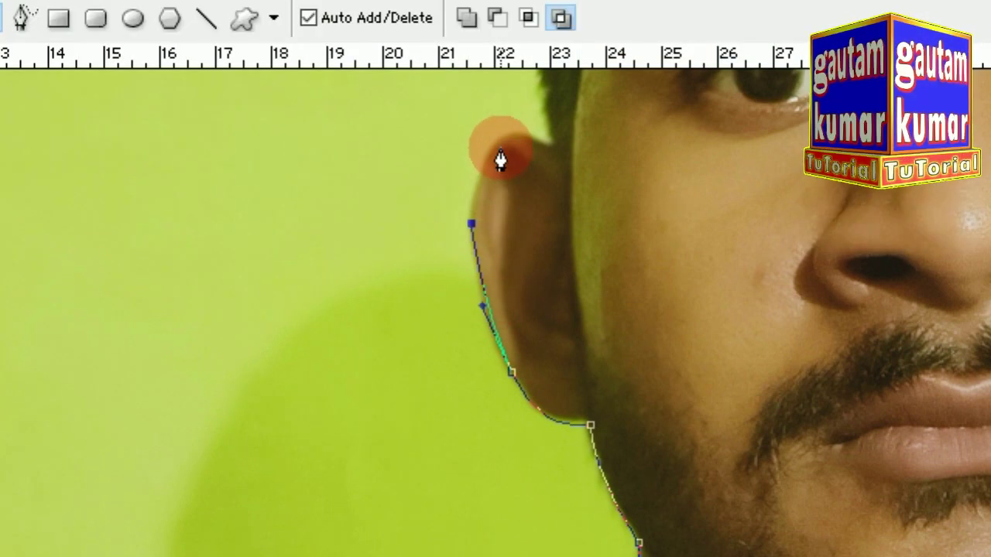
mouse_move(494, 145)
mouse_down()
mouse_move(514, 174)
mouse_move(504, 173)
mouse_move(505, 185)
mouse_up()
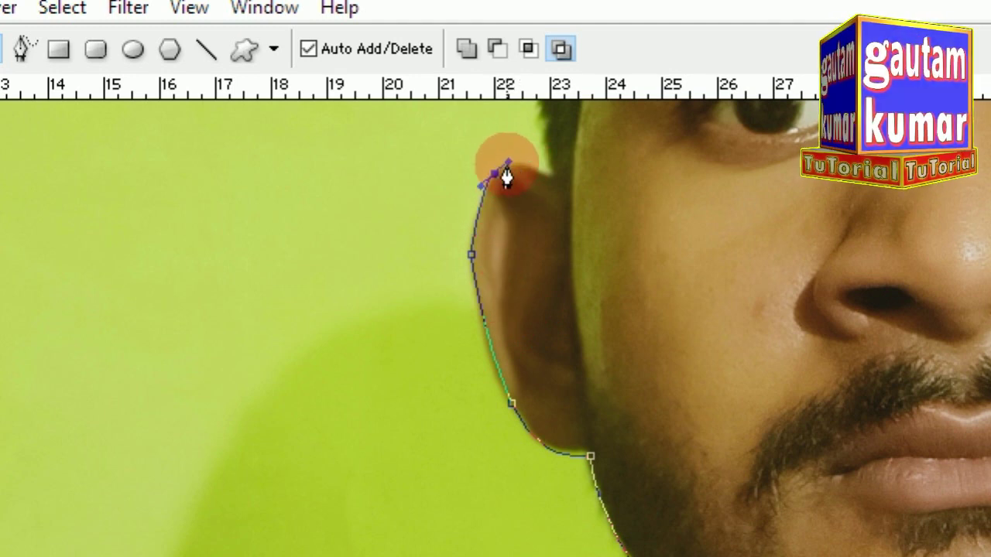
mouse_move(508, 162)
mouse_down()
mouse_move(514, 147)
mouse_move(496, 177)
mouse_up()
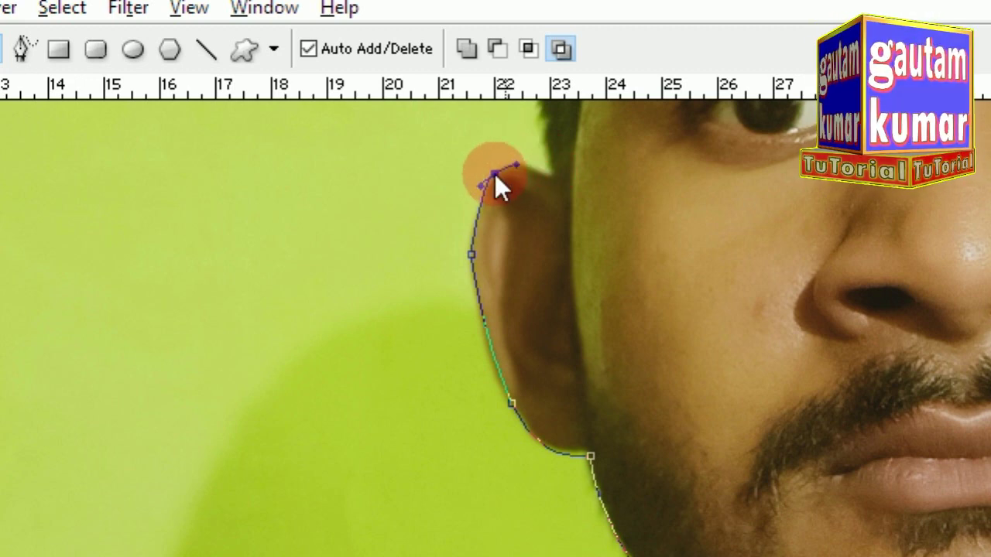
alt+click(494, 175)
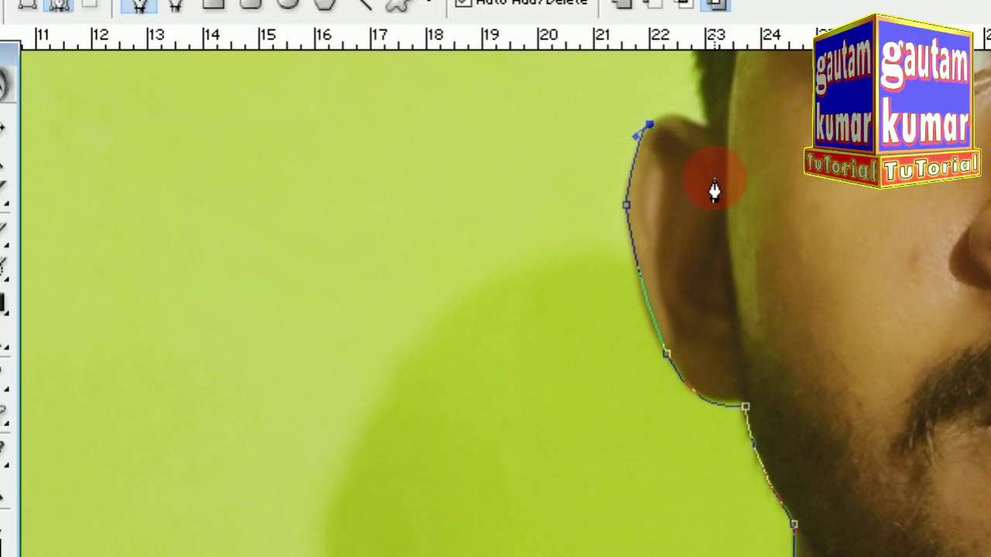
drag(730, 150, 729, 327)
Add curved Pen anchors from the ear top up the hair's outer edge.
drag(723, 395, 721, 407)
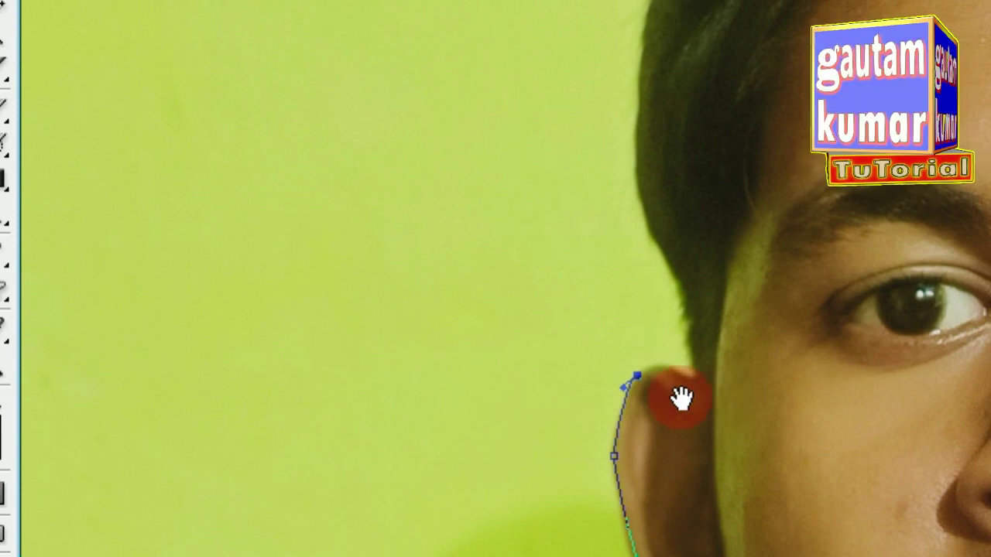
drag(631, 381, 677, 385)
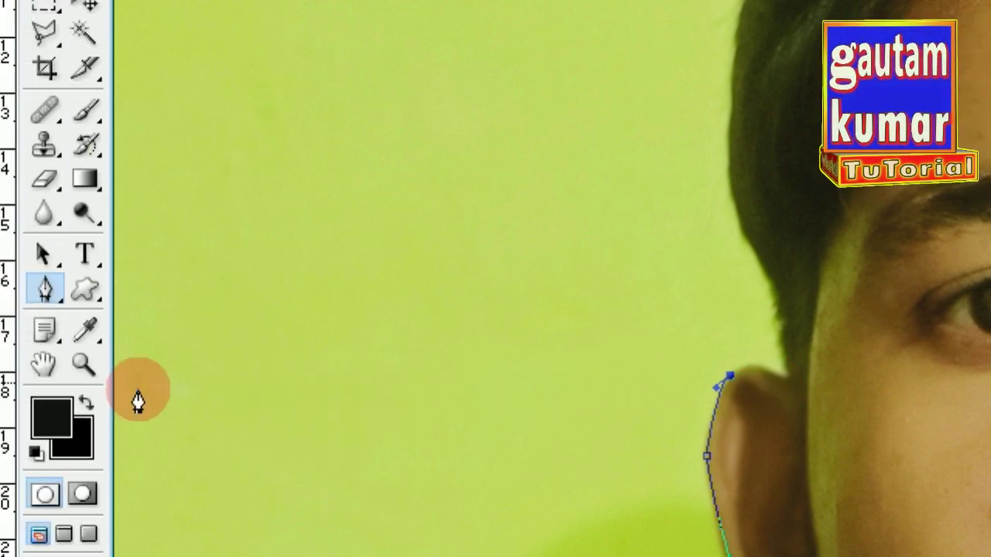
click(43, 288)
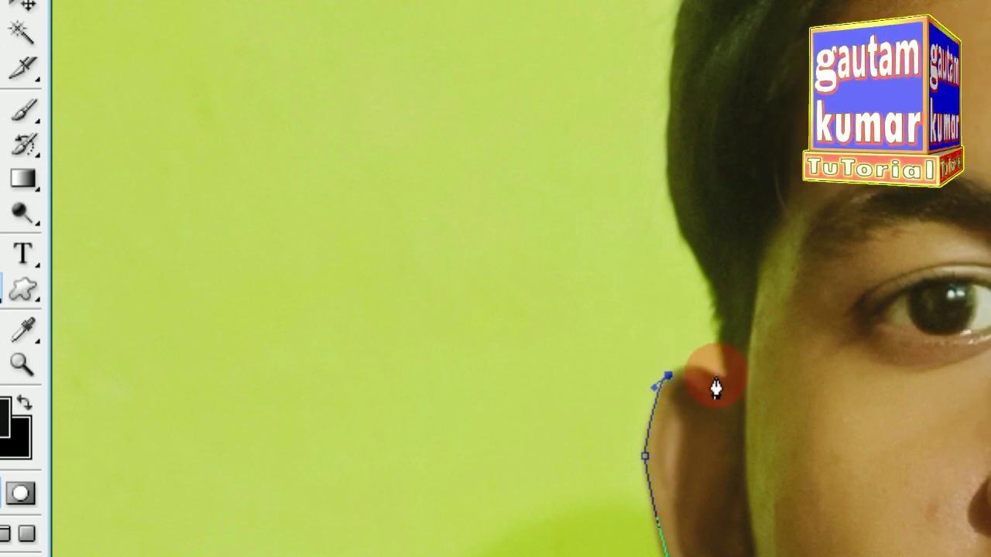
drag(724, 378, 744, 396)
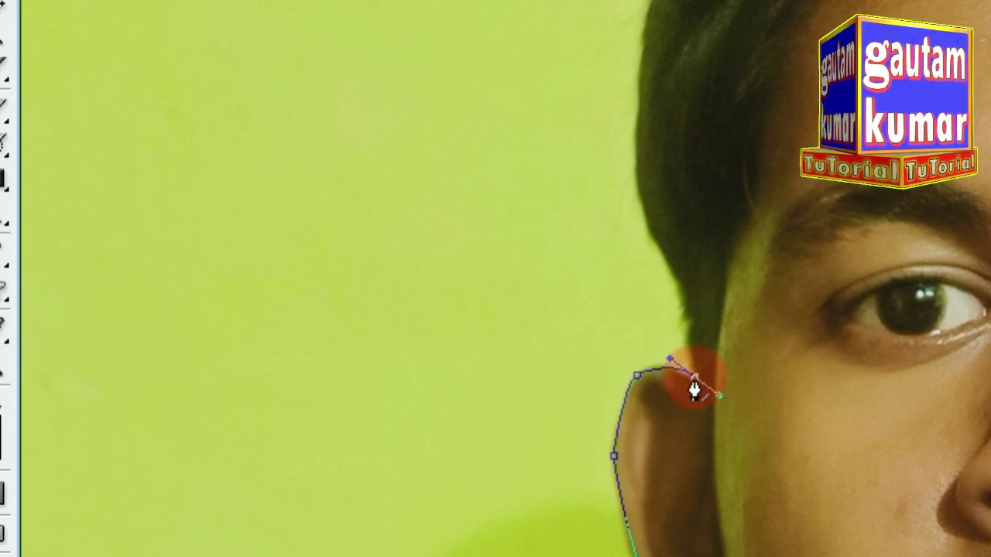
alt+click(694, 377)
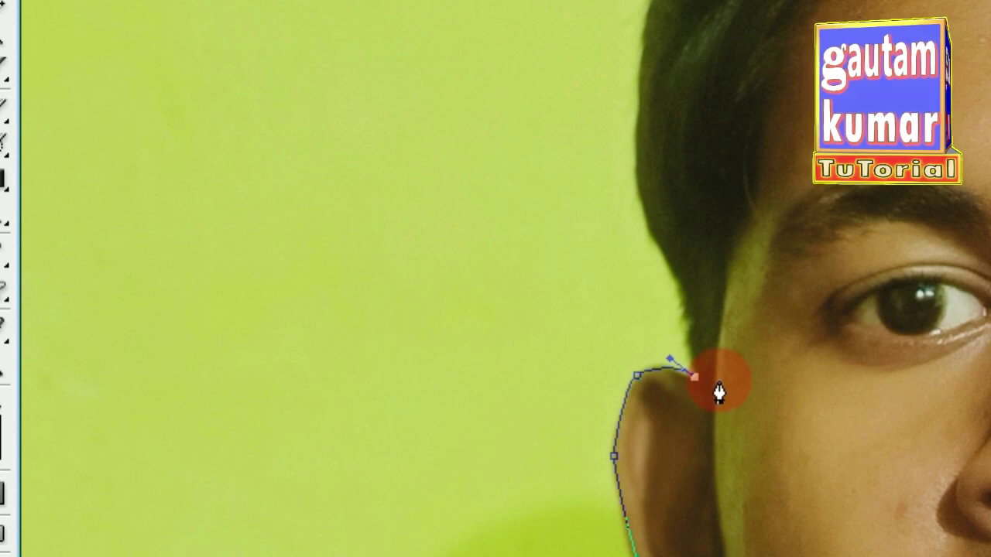
click(683, 294)
drag(684, 301, 650, 247)
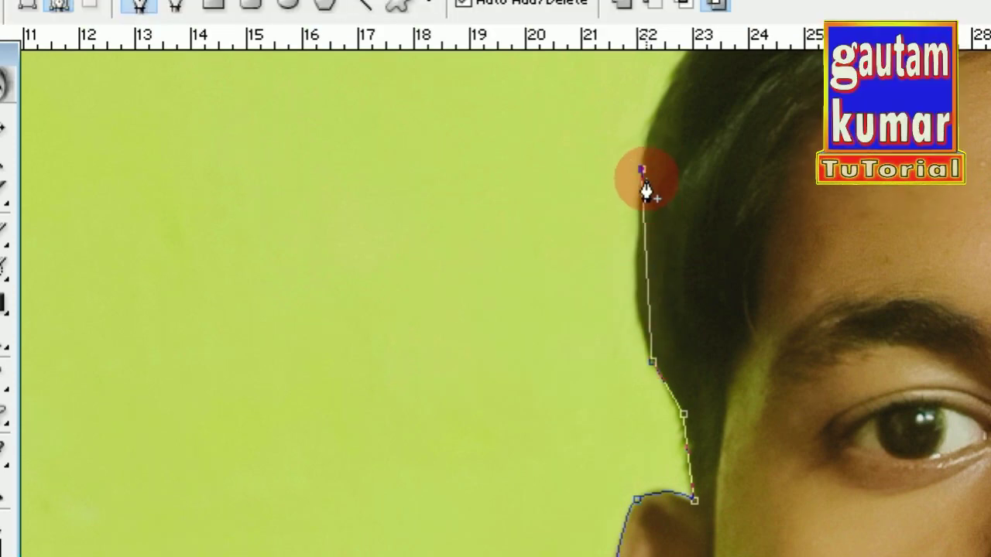
Delete the misplaced top anchor and drag out a new curved anchor on the hair edge.
right_click(644, 180)
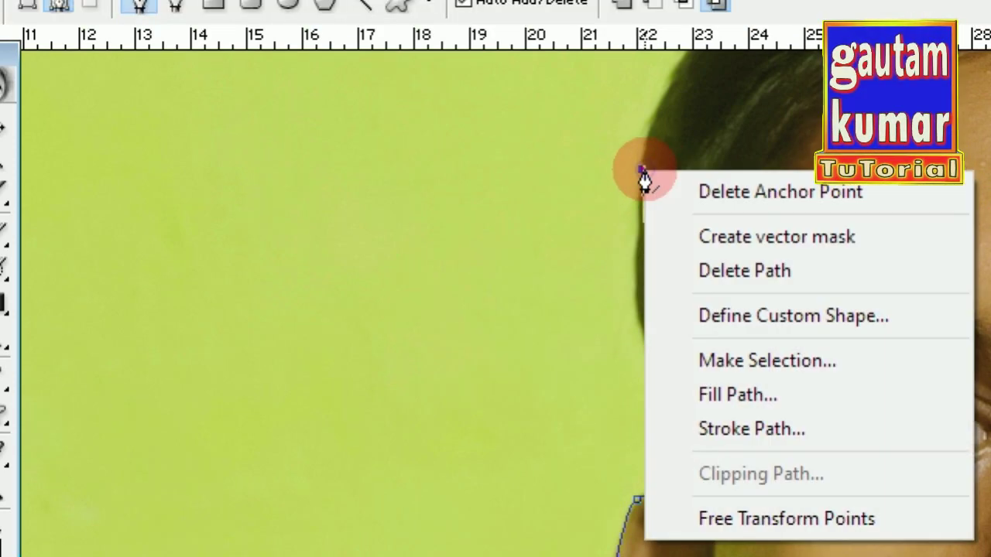
click(705, 190)
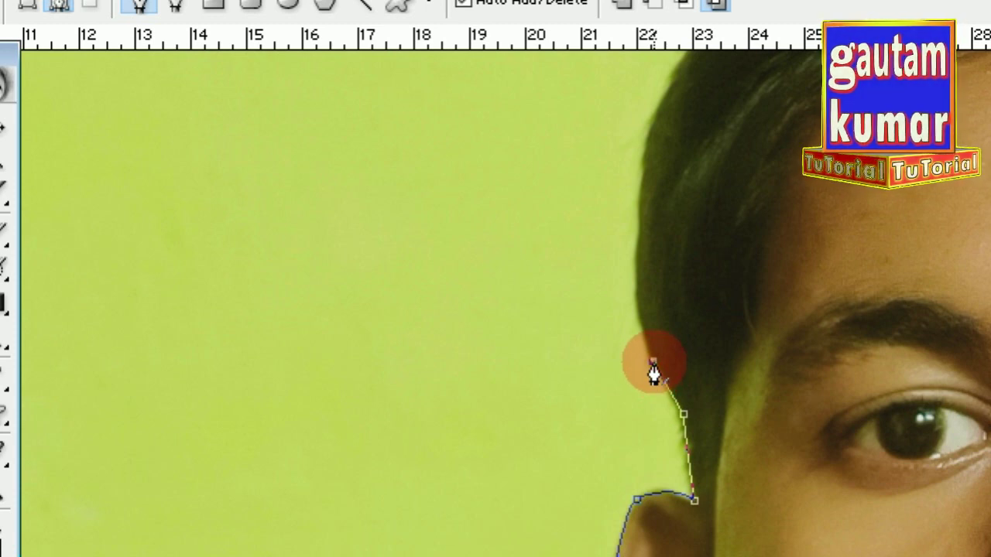
click(652, 364)
mouse_move(640, 193)
mouse_down()
mouse_move(657, 160)
mouse_move(652, 170)
mouse_move(679, 160)
mouse_up()
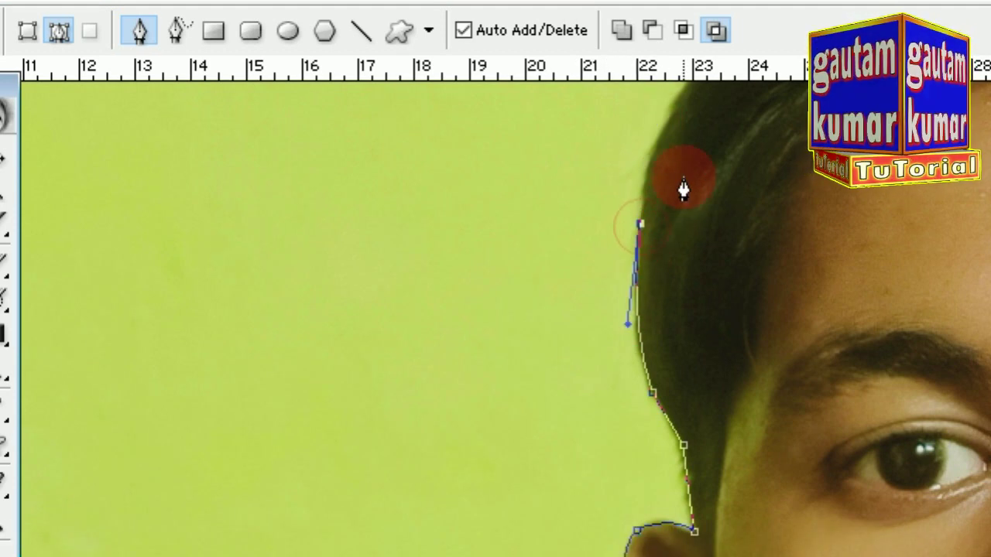
key(space)
drag(729, 160, 656, 418)
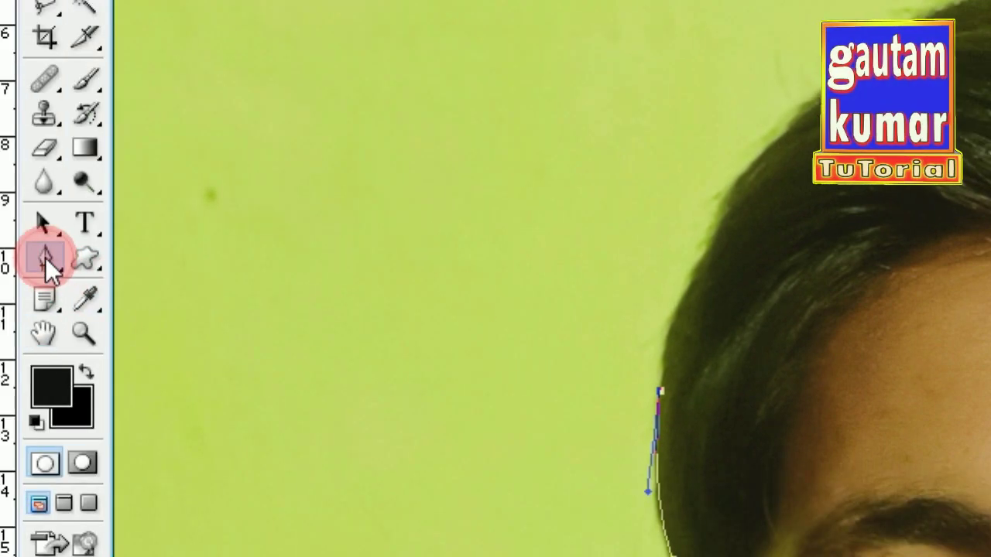
Lay curved anchors along the hairline over the crown and down the far side.
click(44, 258)
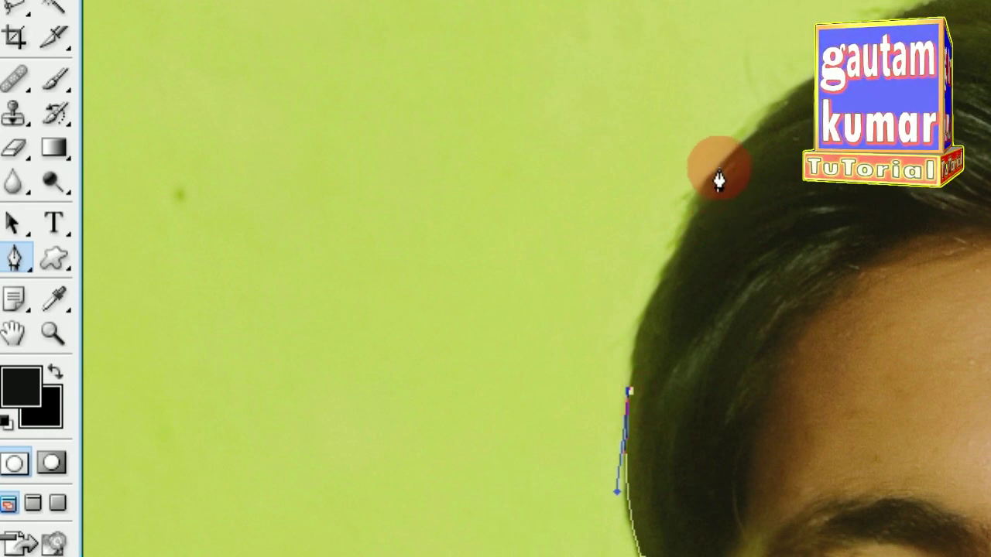
drag(721, 172, 774, 124)
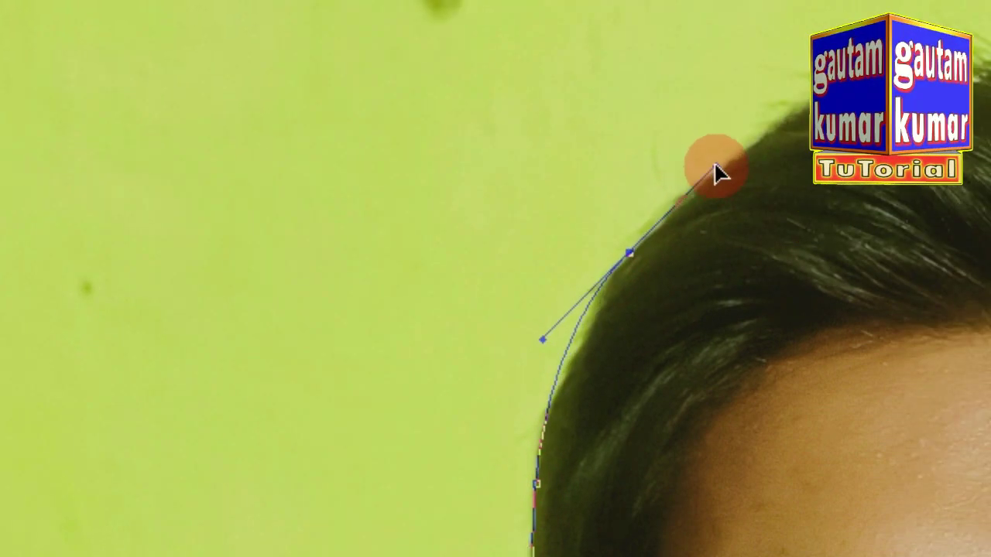
drag(712, 166, 708, 145)
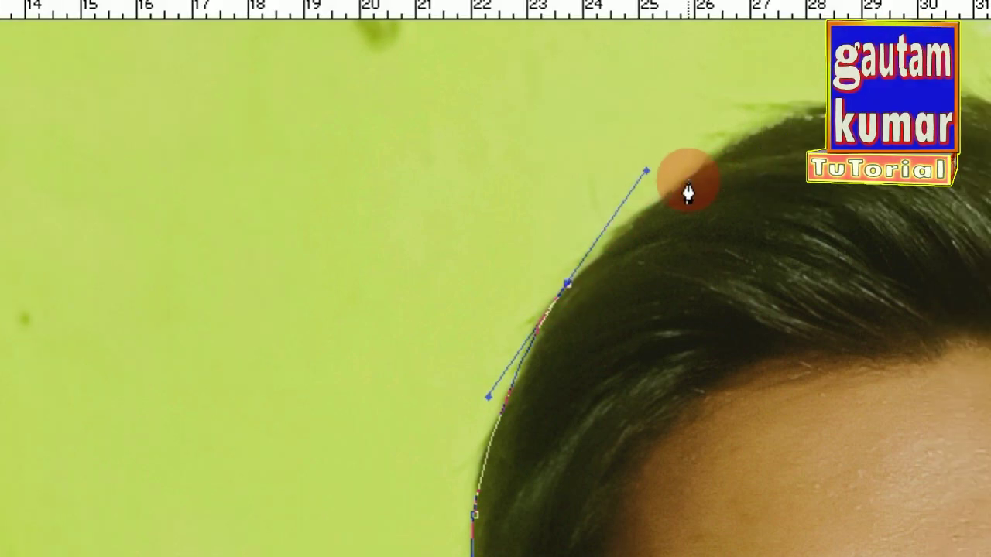
drag(646, 170, 654, 206)
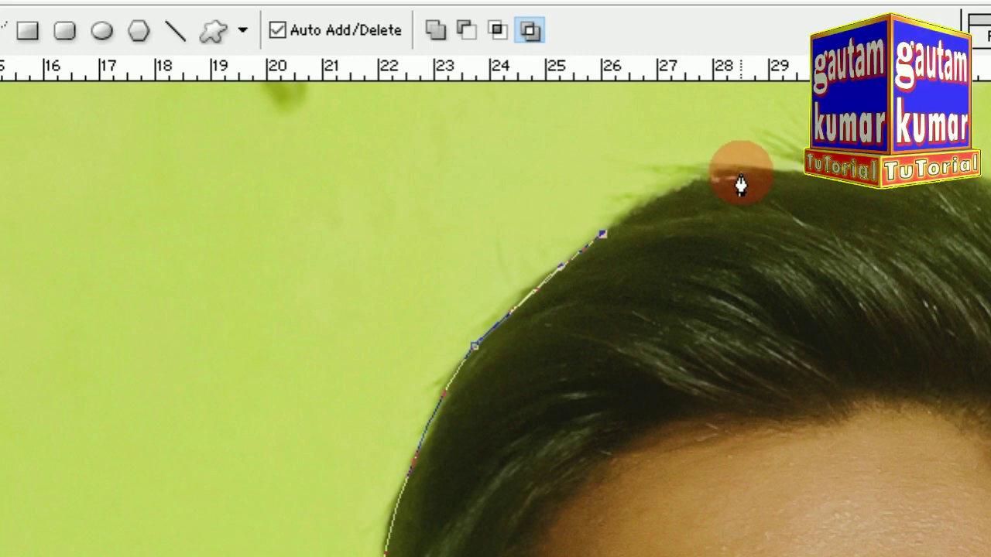
drag(741, 180, 799, 177)
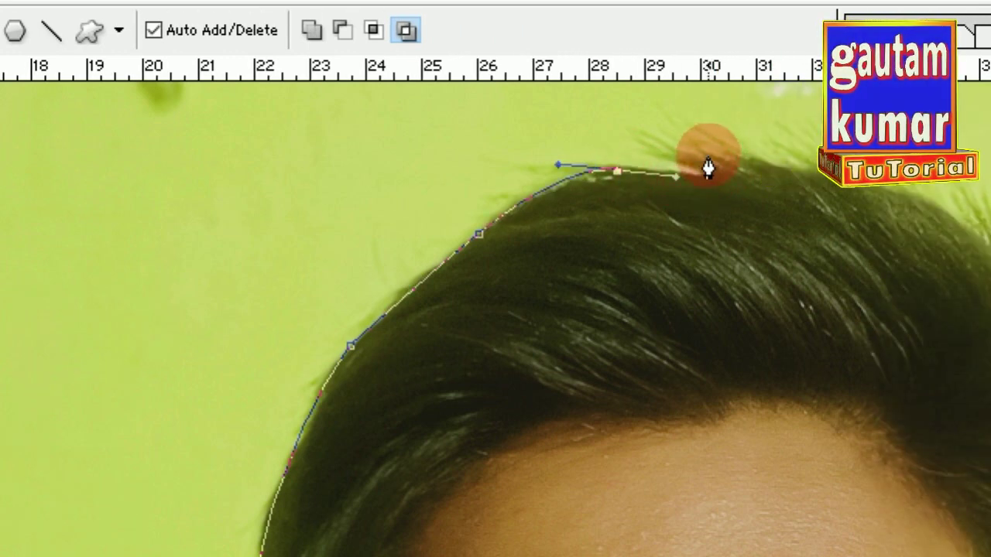
drag(707, 157, 751, 161)
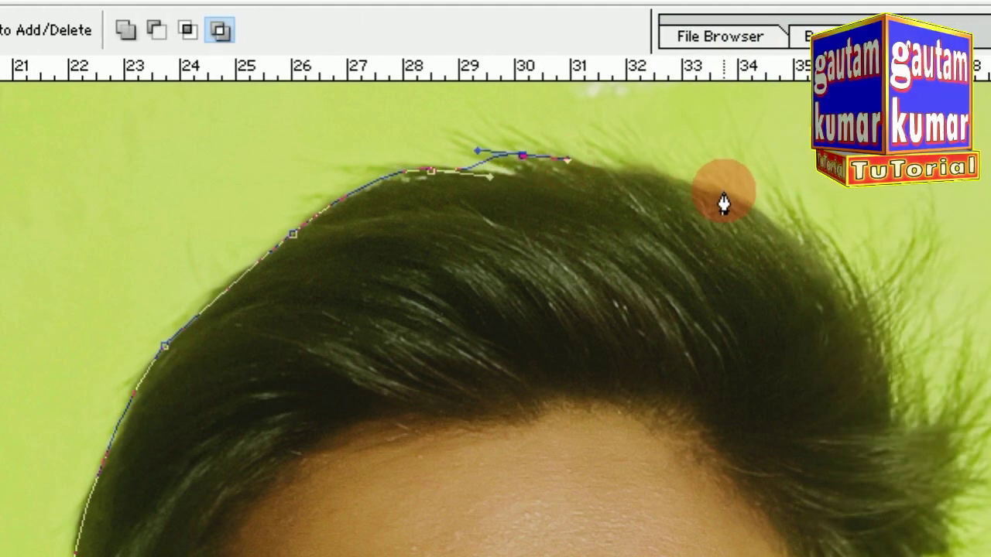
drag(723, 191, 742, 210)
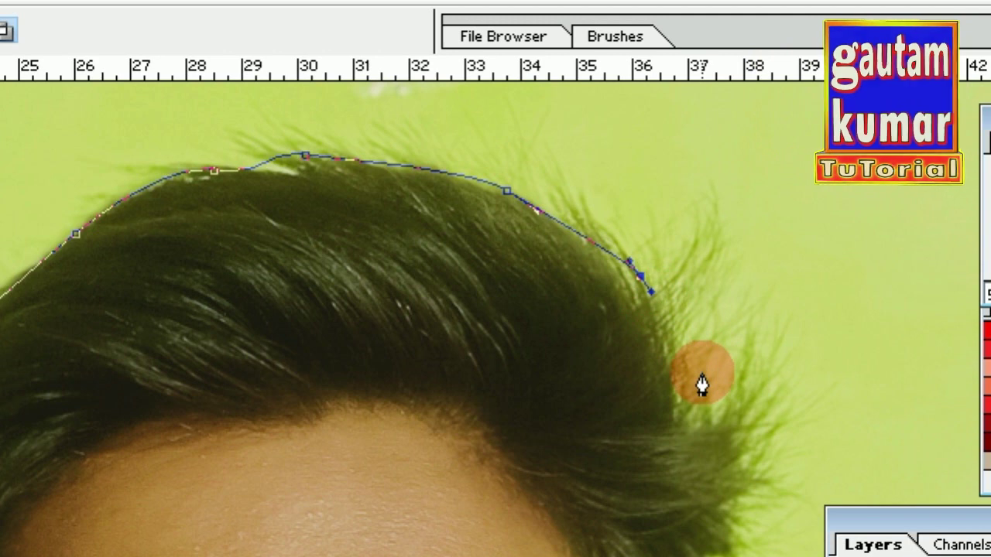
drag(703, 375, 708, 414)
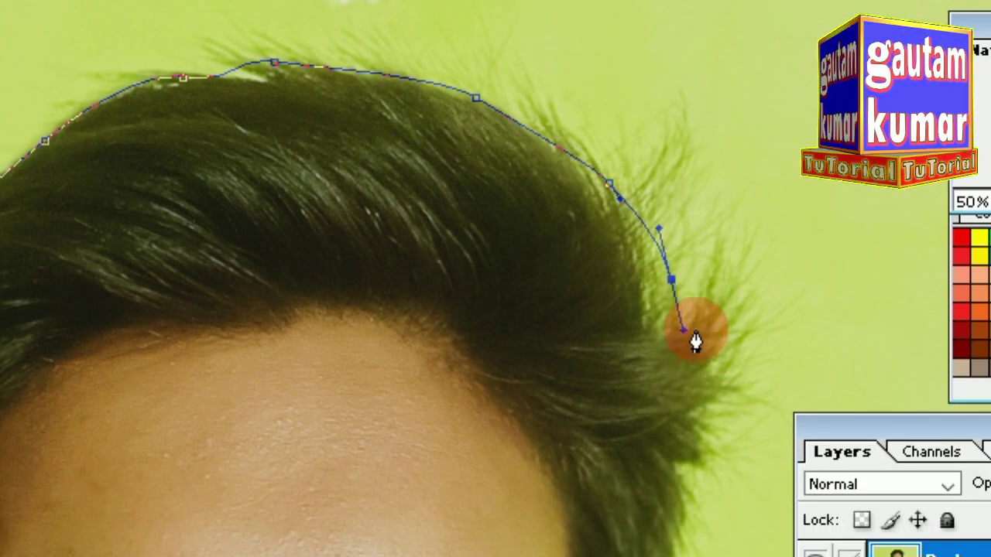
drag(712, 393, 712, 410)
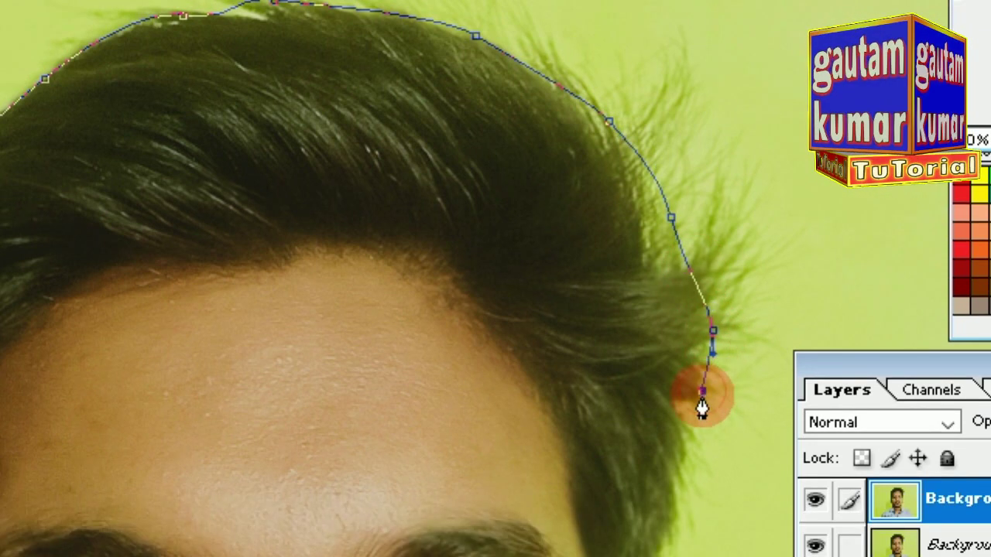
Add anchors down the far side of the hair past the temple to the other ear's top.
click(681, 457)
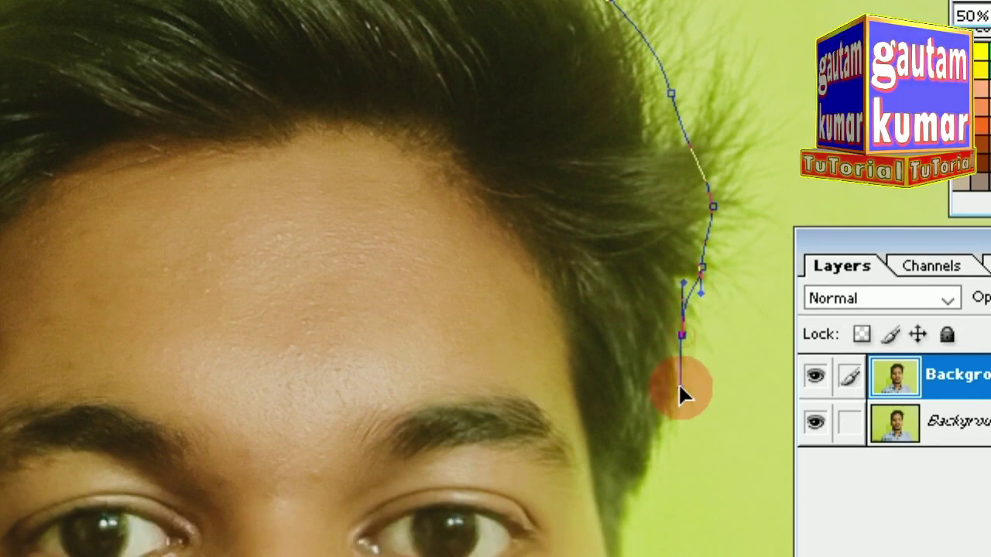
click(672, 397)
click(635, 393)
click(621, 413)
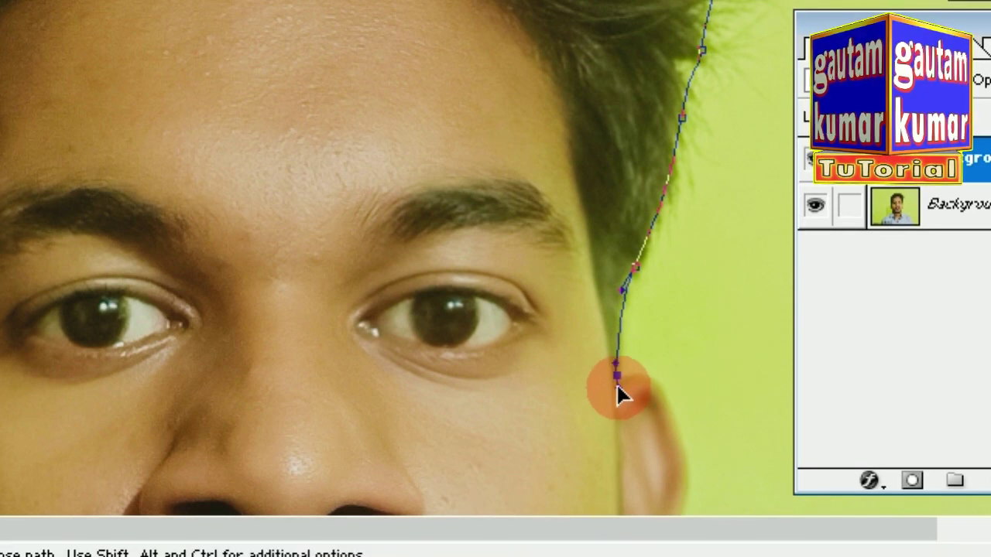
click(618, 384)
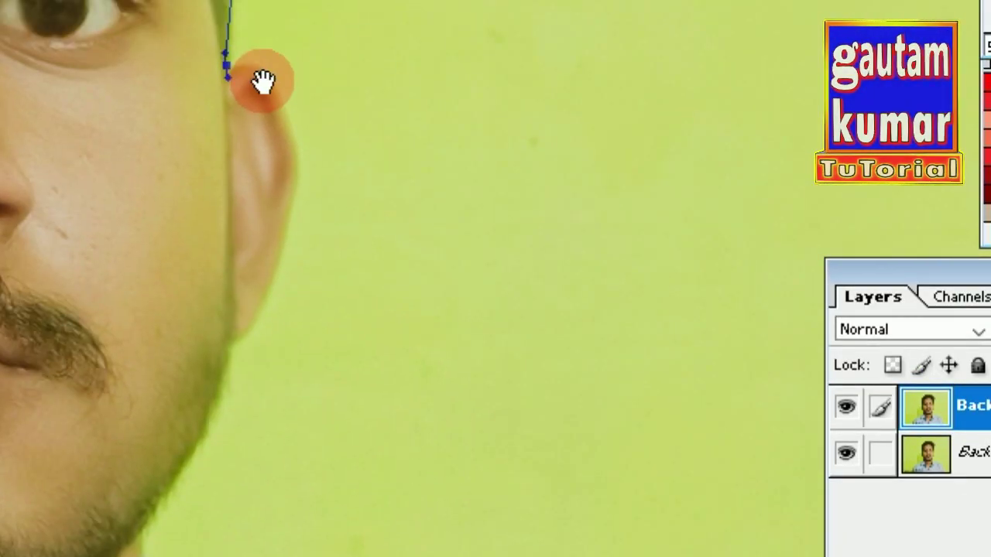
drag(263, 81, 258, 166)
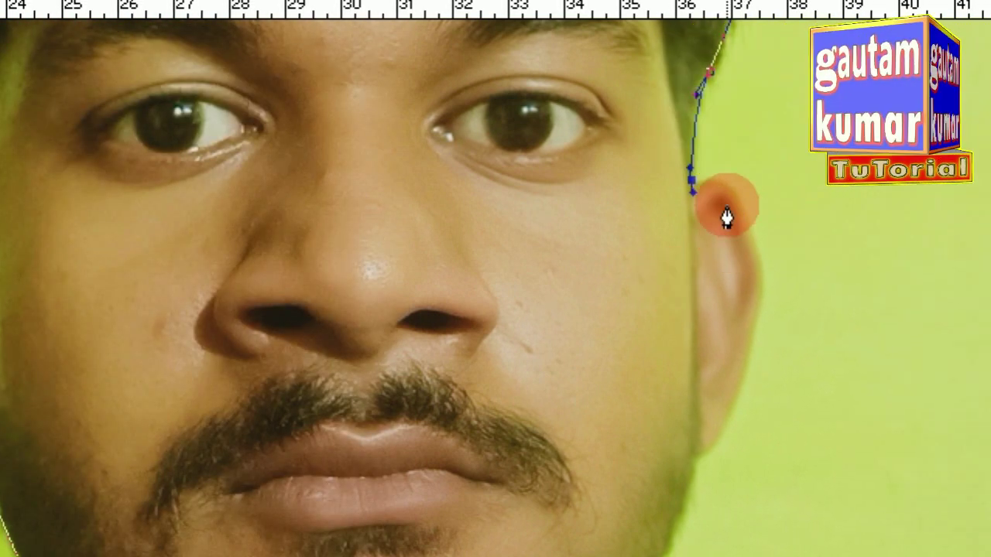
drag(730, 215, 691, 197)
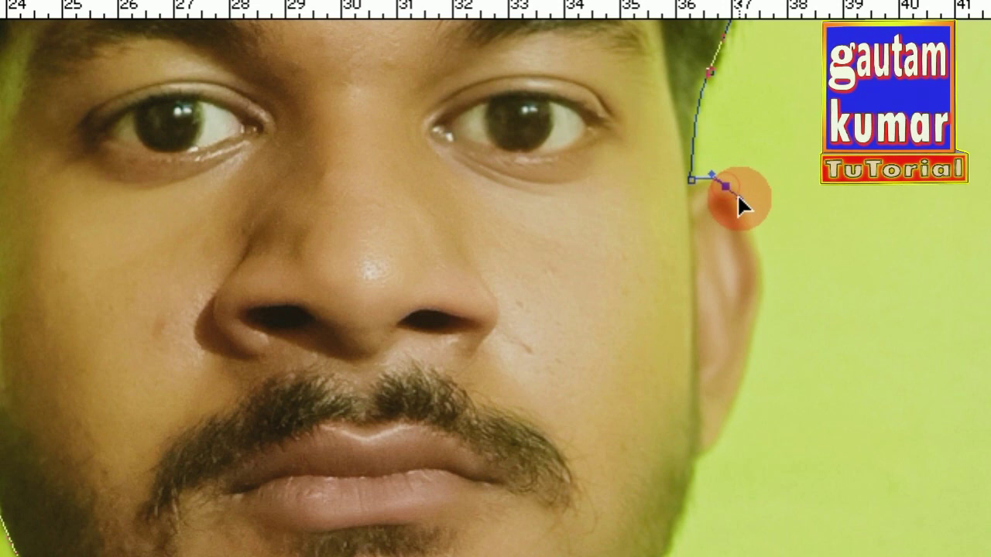
Wrap the path around the other ear down to below the earlobe.
click(738, 199)
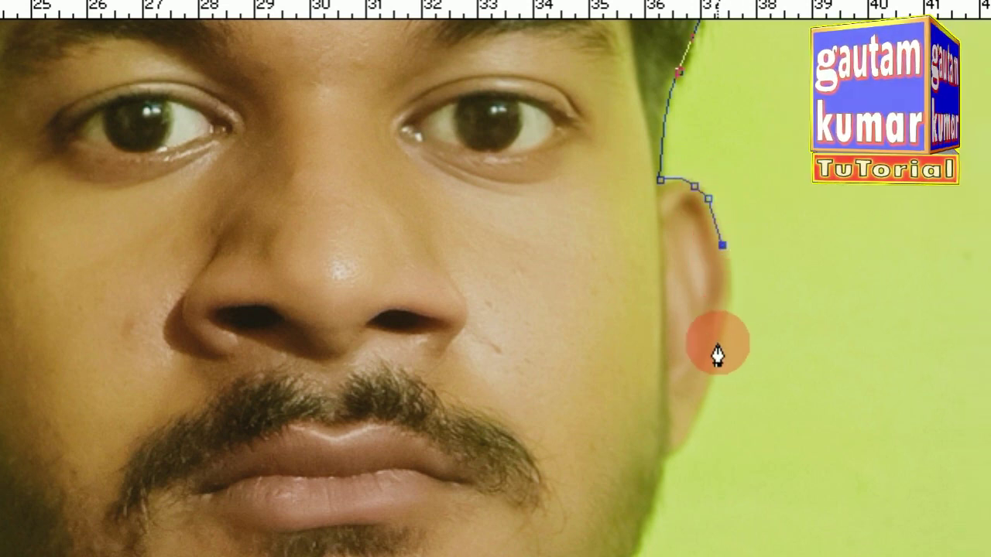
mouse_move(716, 346)
mouse_down()
mouse_move(694, 359)
mouse_move(704, 365)
mouse_up()
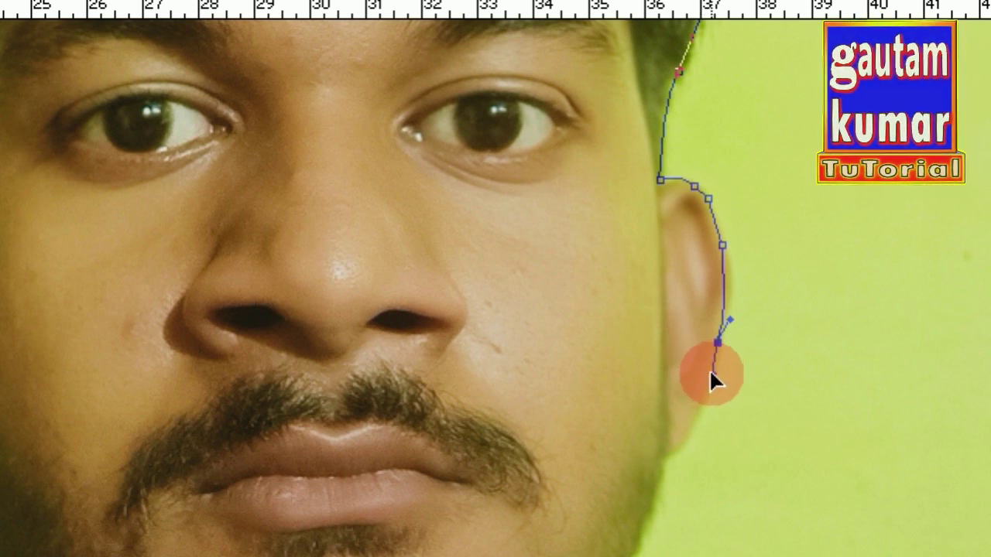
drag(703, 380, 705, 381)
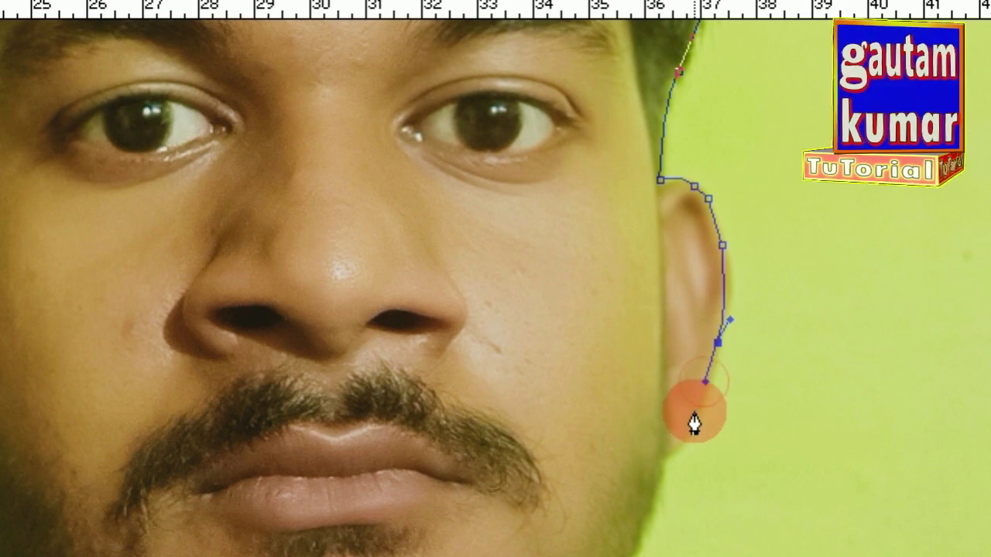
scroll(688, 413, down, 1)
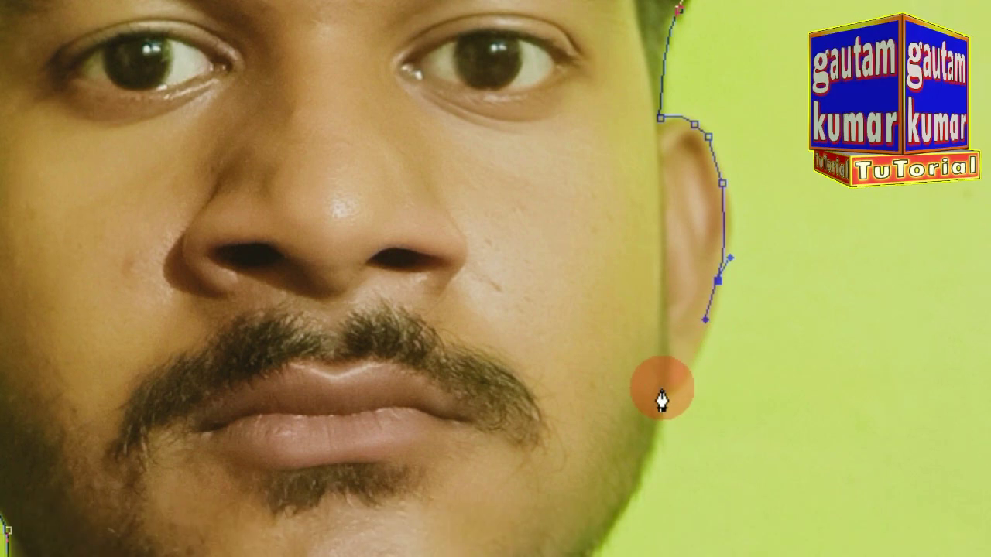
click(691, 366)
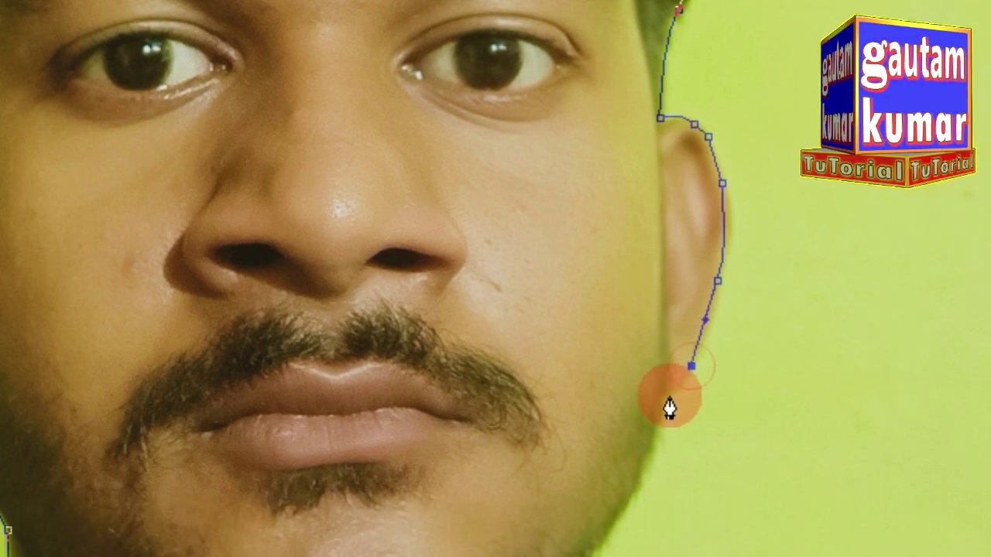
drag(668, 396, 650, 406)
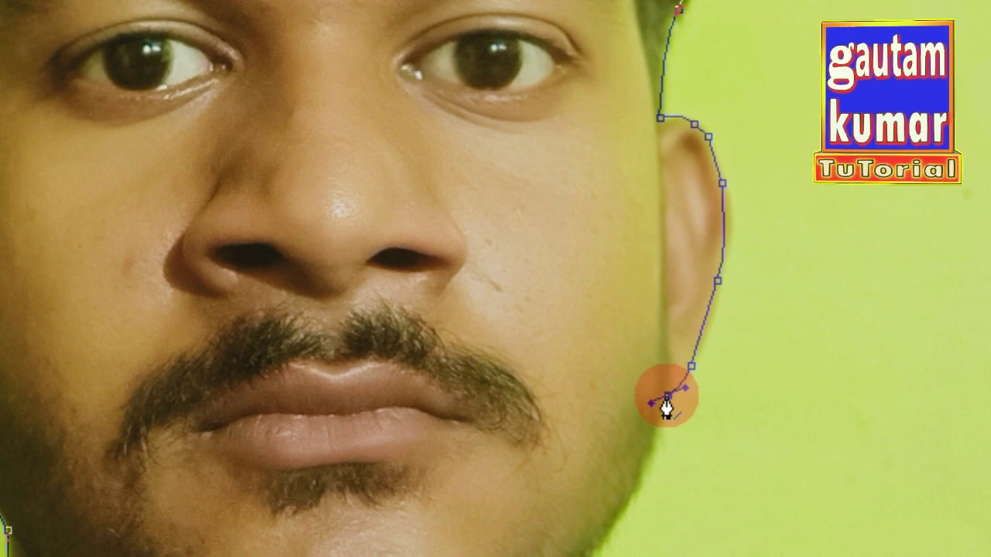
Curve the path along the jawline to the chin, angling its handle toward the neck.
scroll(666, 410, down, 2)
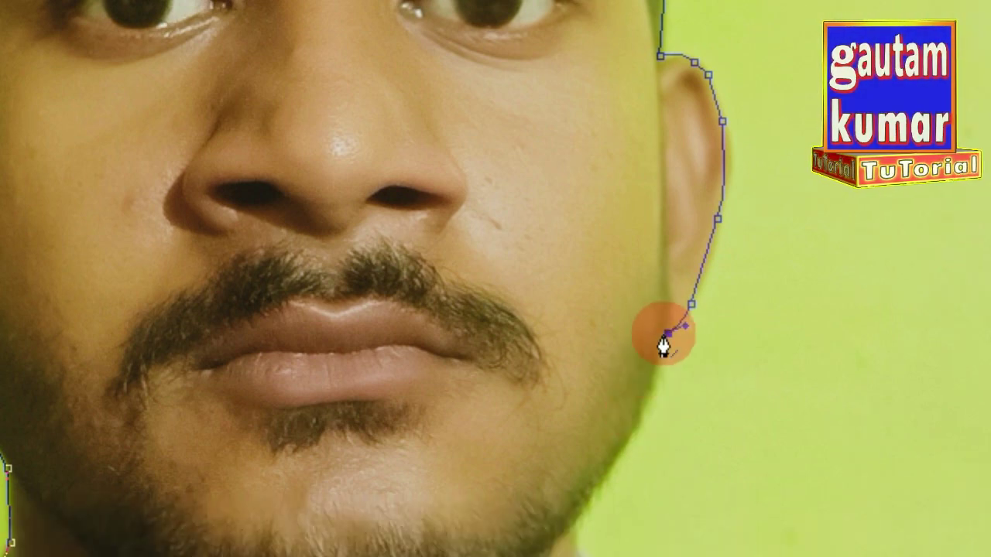
scroll(655, 409, down, 3)
drag(571, 402, 520, 418)
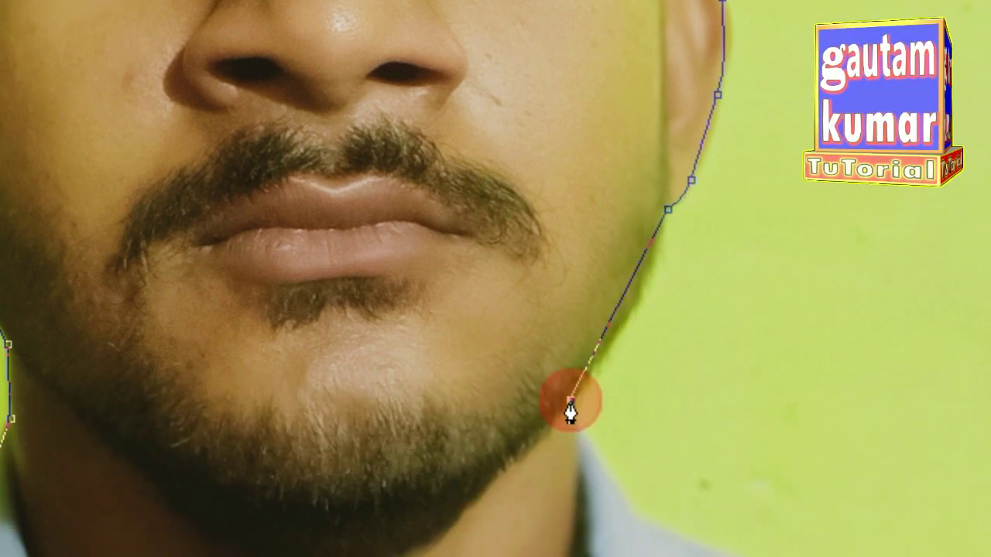
scroll(503, 407, down, 1)
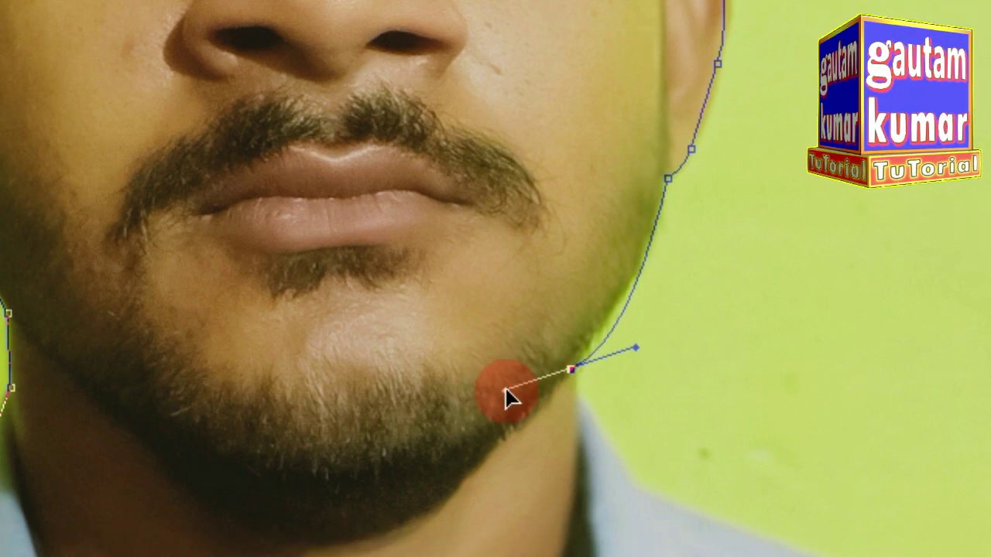
mouse_move(520, 418)
mouse_down()
mouse_move(504, 391)
mouse_move(524, 383)
mouse_up()
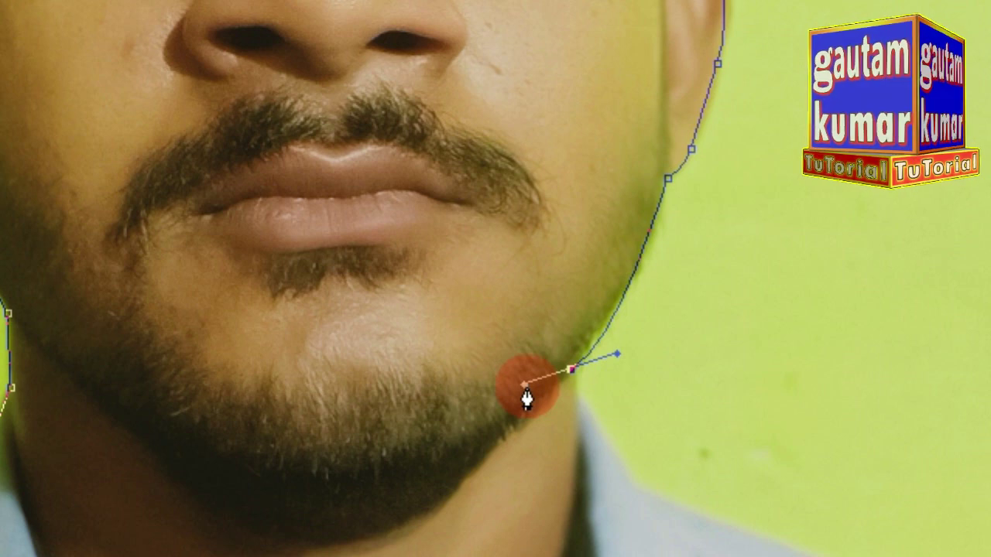
scroll(525, 399, down, 1)
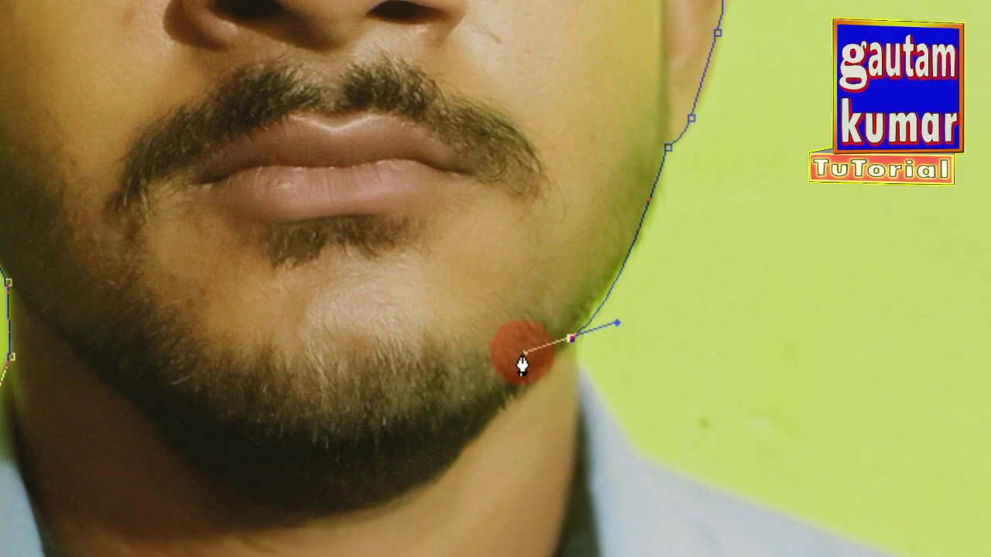
drag(523, 364, 591, 393)
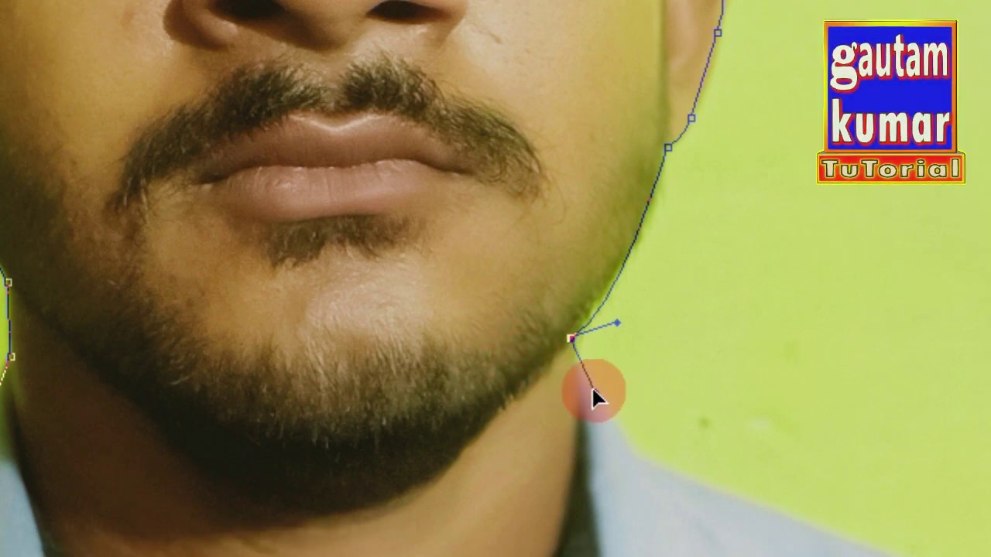
scroll(612, 395, down, 1)
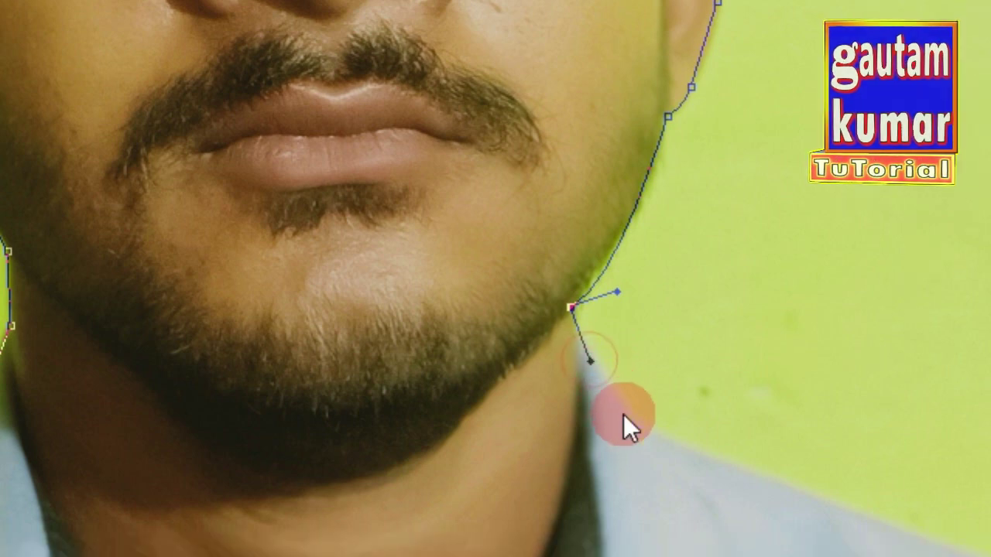
scroll(625, 395, down, 1)
Place anchors down the neck to the shoulder line.
click(624, 392)
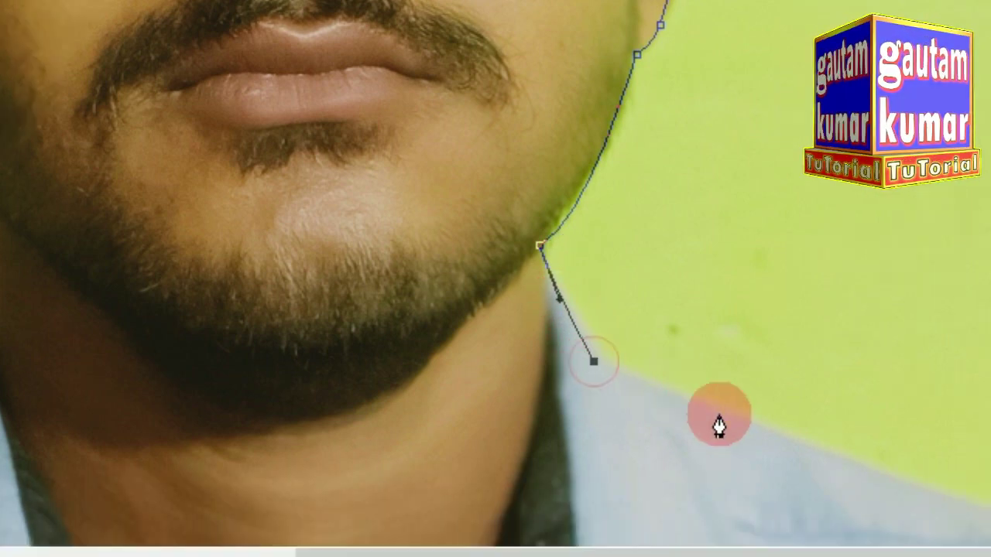
click(741, 416)
scroll(741, 422, down, 1)
scroll(742, 422, right, 1)
scroll(720, 393, right, 1)
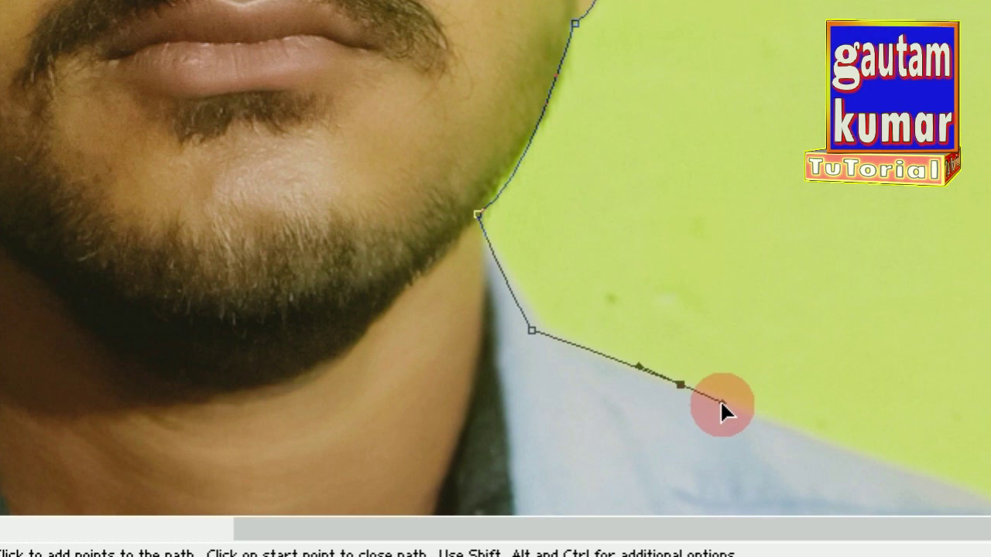
scroll(720, 400, right, 2)
click(737, 401)
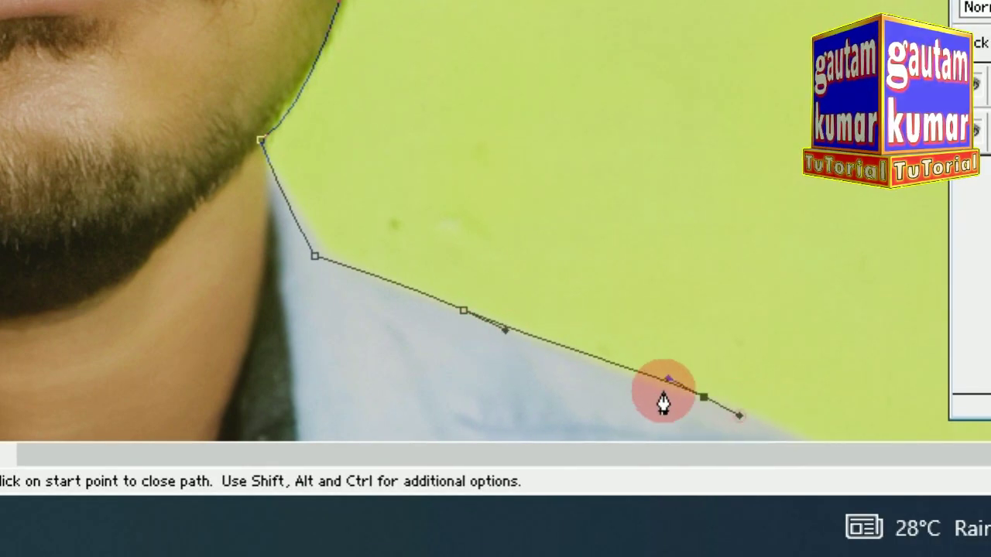
Curve the path down the outer shoulder to close it, then zoom out to see the portrait.
drag(491, 295, 475, 44)
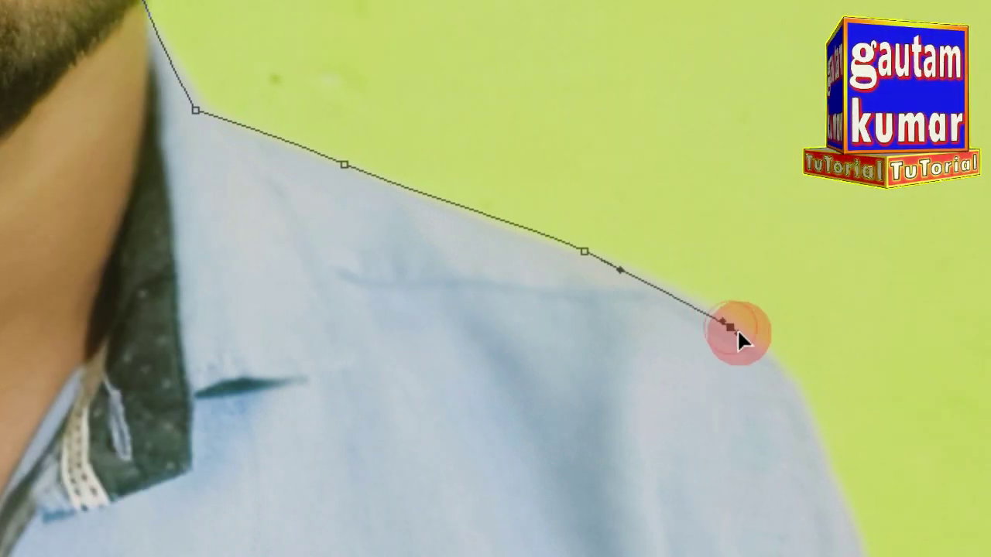
drag(732, 331, 768, 361)
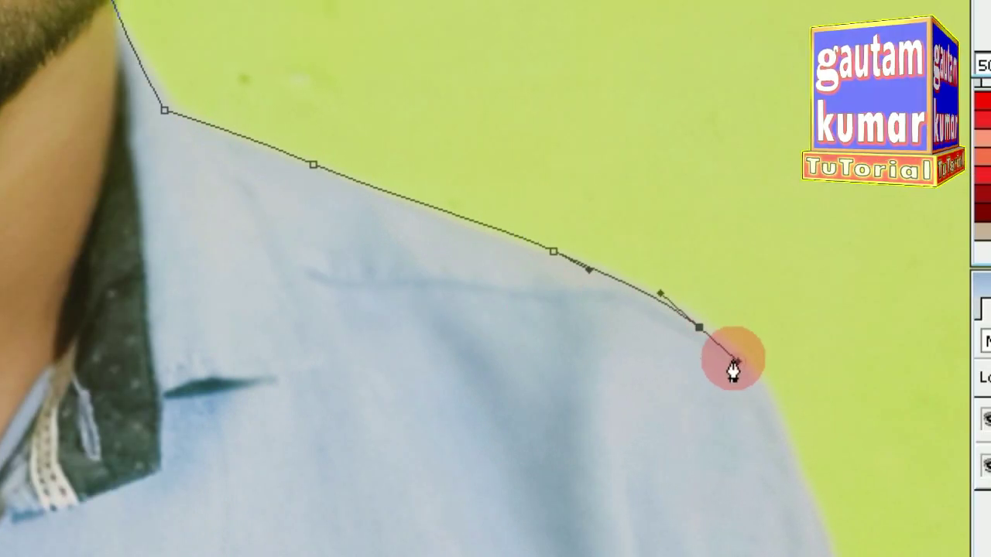
mouse_move(710, 404)
mouse_down()
mouse_move(723, 414)
mouse_move(690, 411)
mouse_up()
mouse_move(737, 373)
mouse_down()
mouse_move(737, 397)
mouse_move(691, 402)
mouse_move(720, 399)
mouse_up()
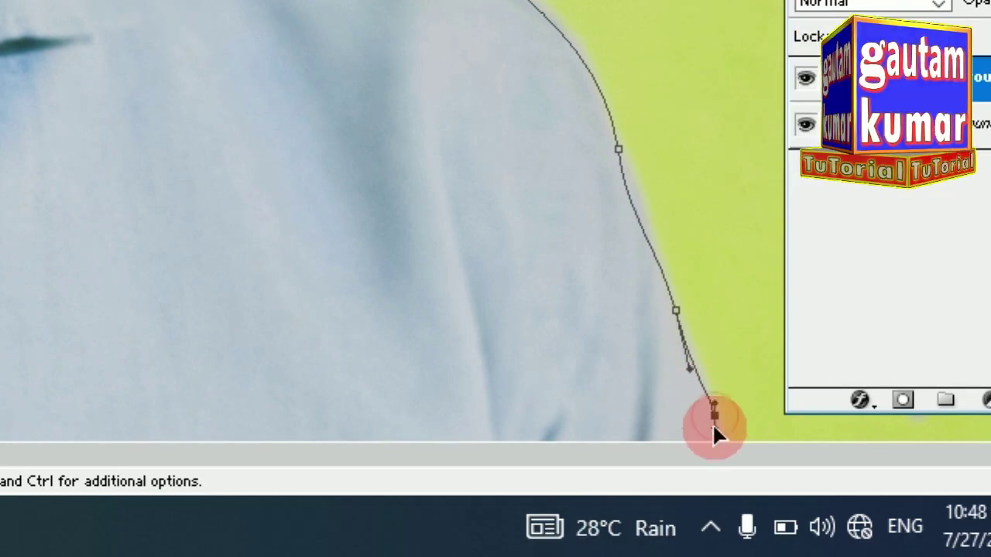
drag(714, 430, 714, 433)
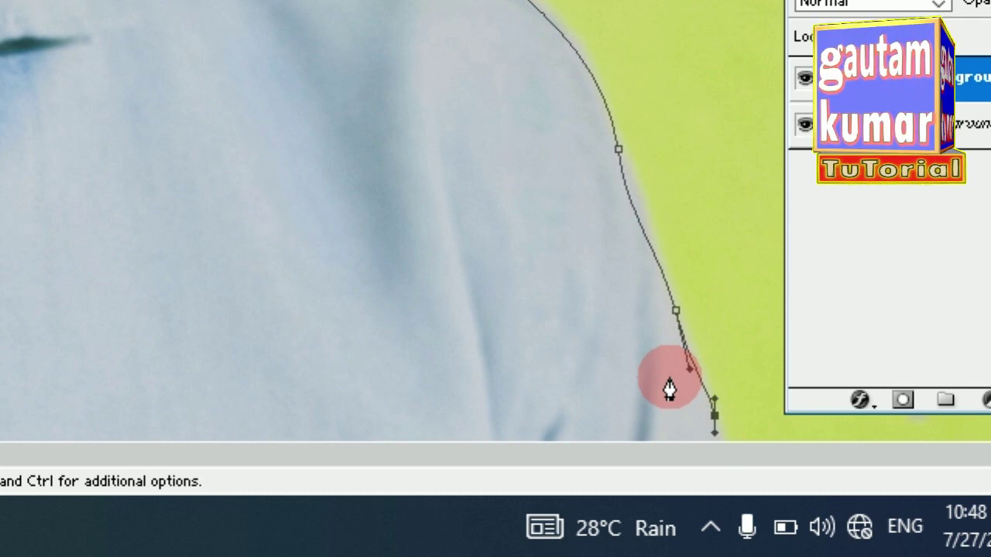
drag(669, 369, 669, 296)
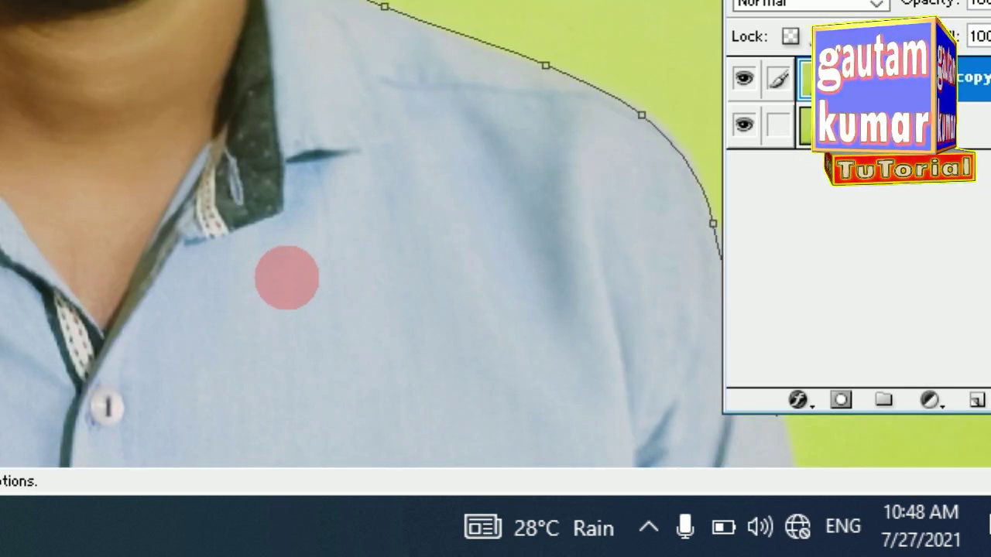
key(ctrl+minus)
drag(286, 277, 401, 126)
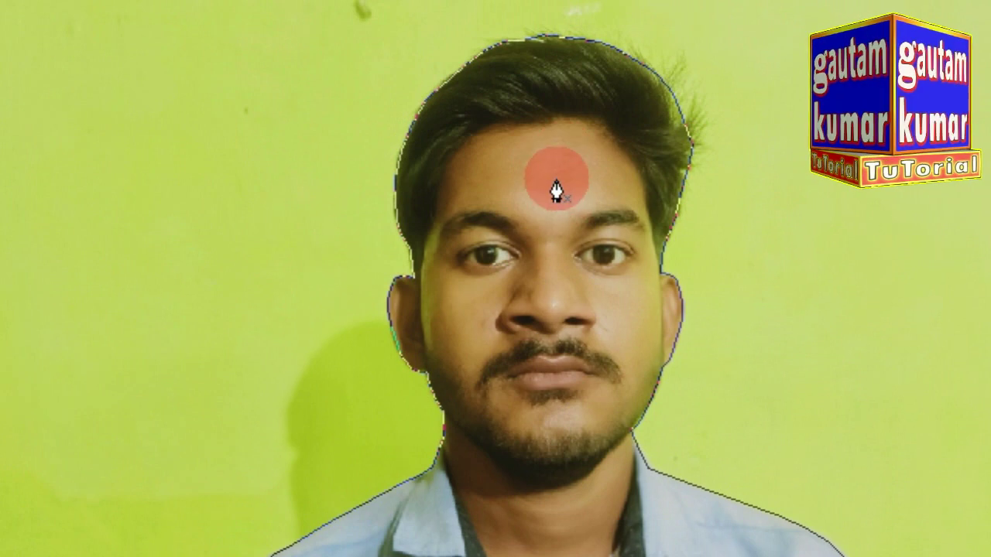
Convert the closed Pen path into a selection with a 2-pixel feather radius.
right_click(557, 190)
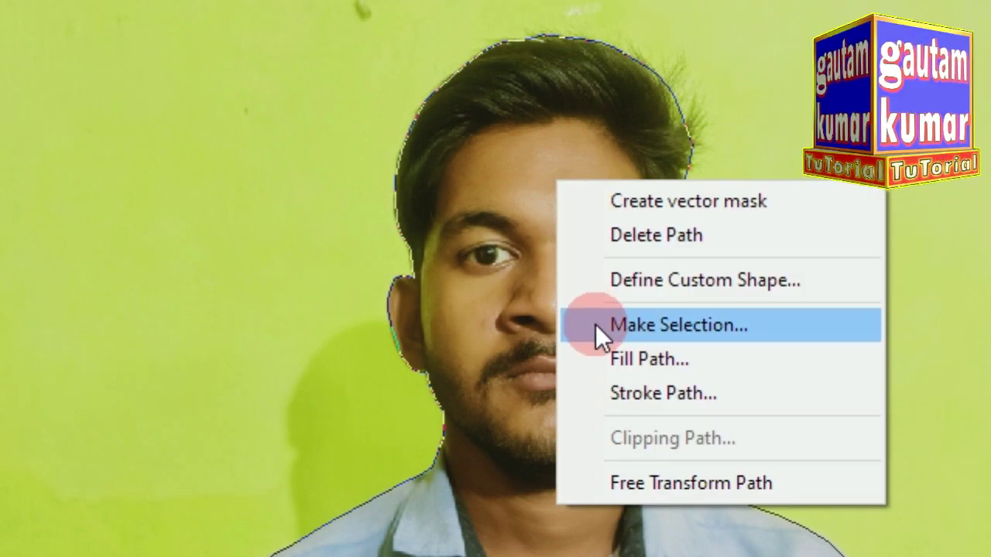
click(596, 324)
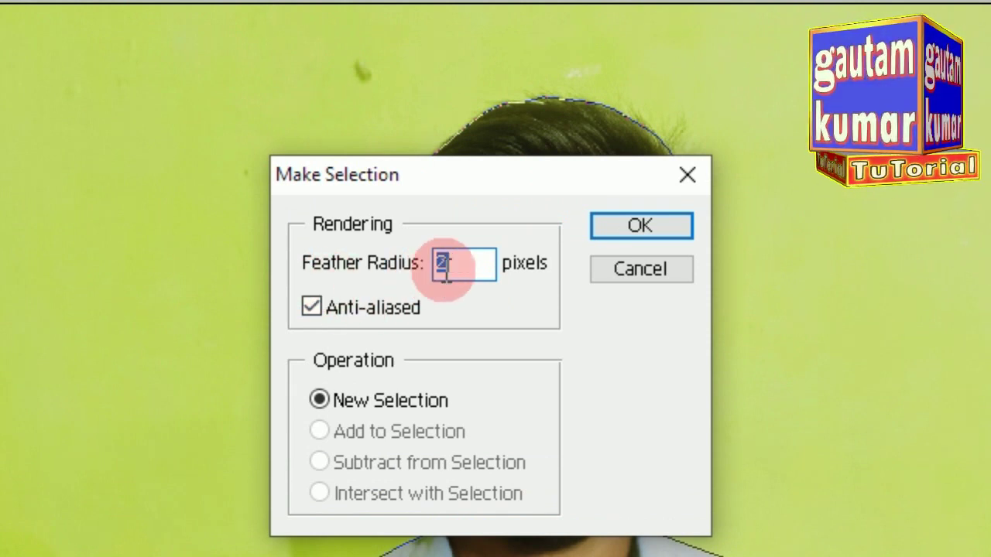
click(620, 226)
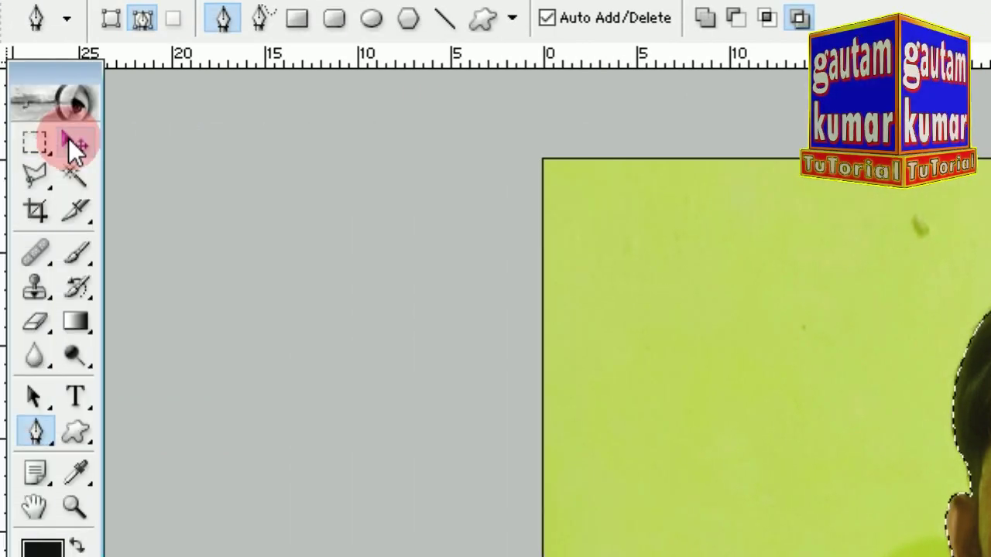
Invert the selection with Select > Inverse so only the green background is selected.
click(72, 144)
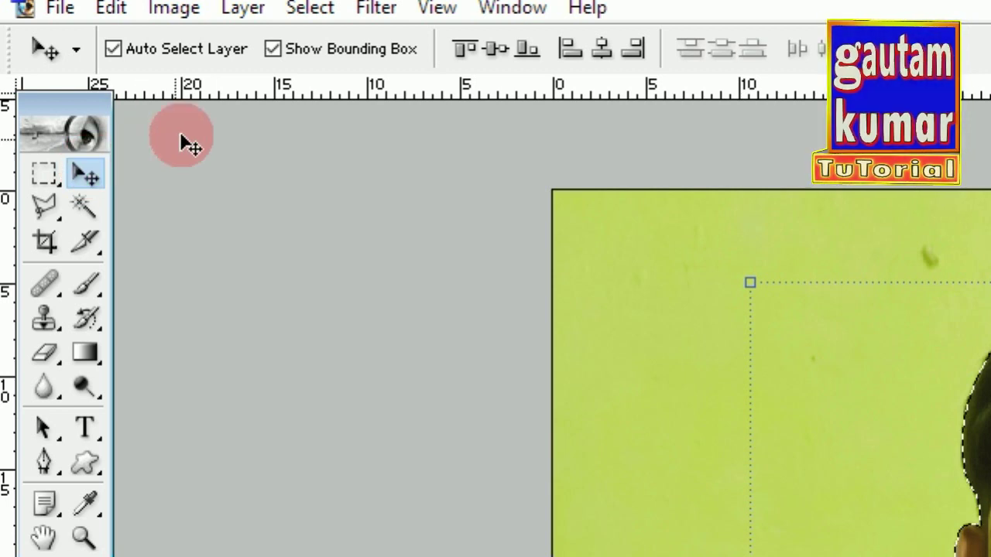
click(314, 9)
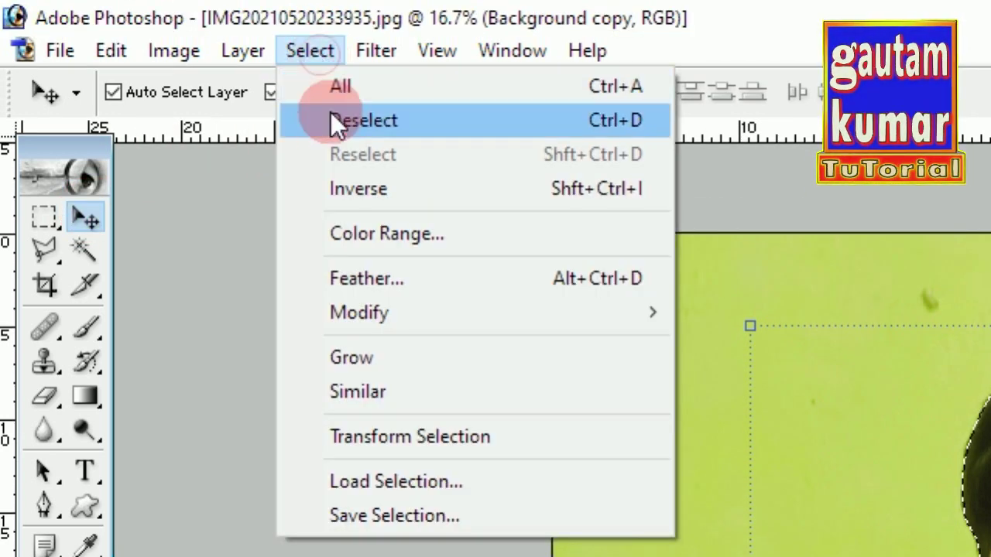
click(333, 193)
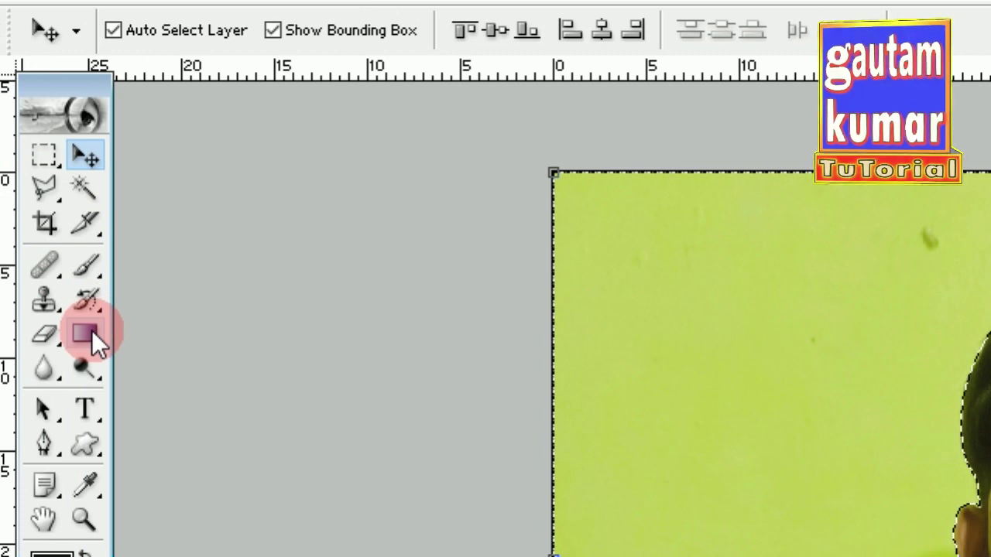
click(90, 334)
drag(89, 334, 154, 340)
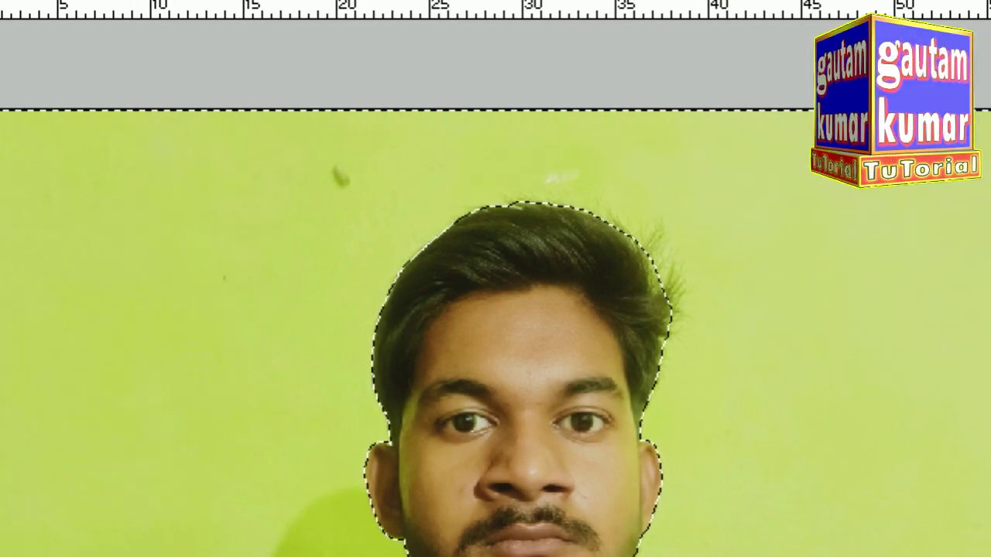
Paint-bucket the green background, the shoulder patch and lower-left speckles with blue.
click(1, 301)
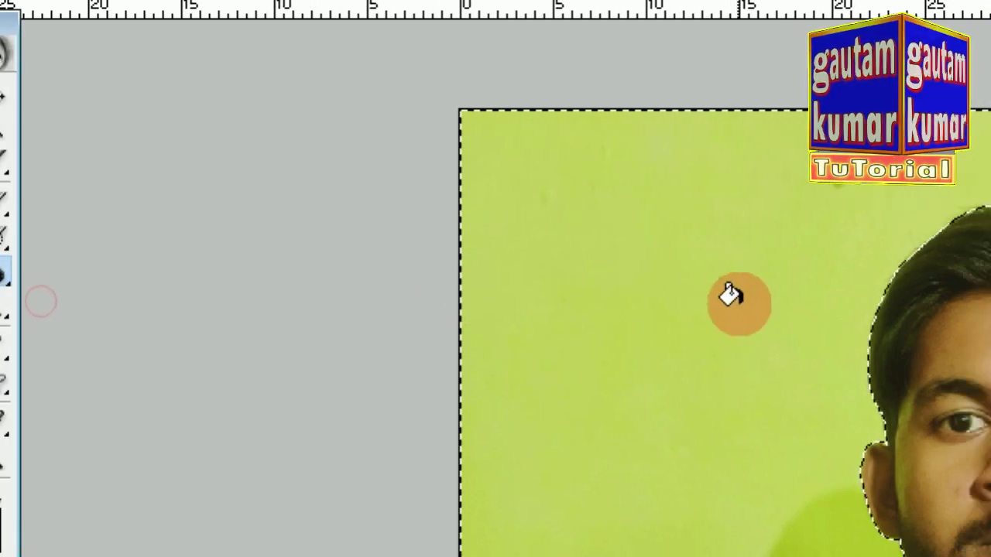
click(710, 292)
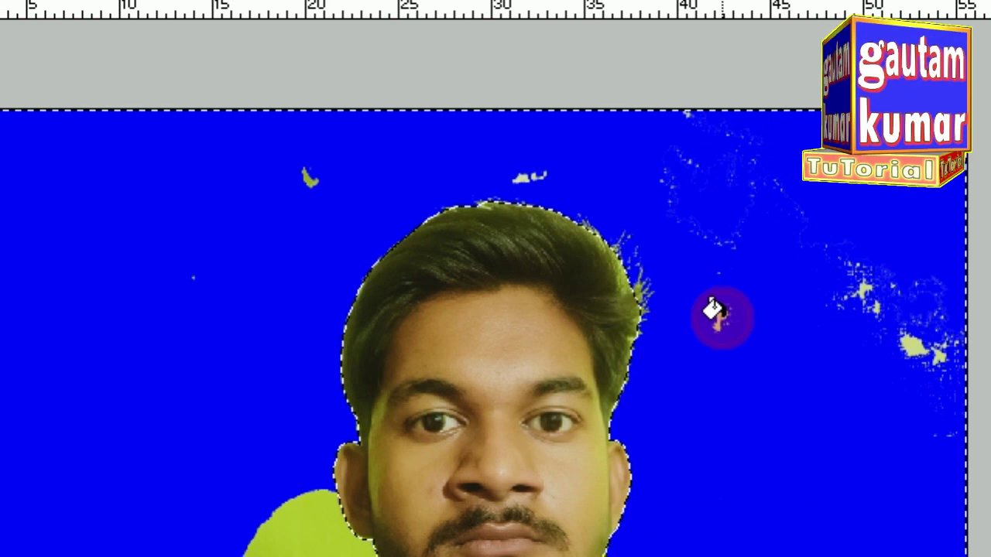
click(301, 394)
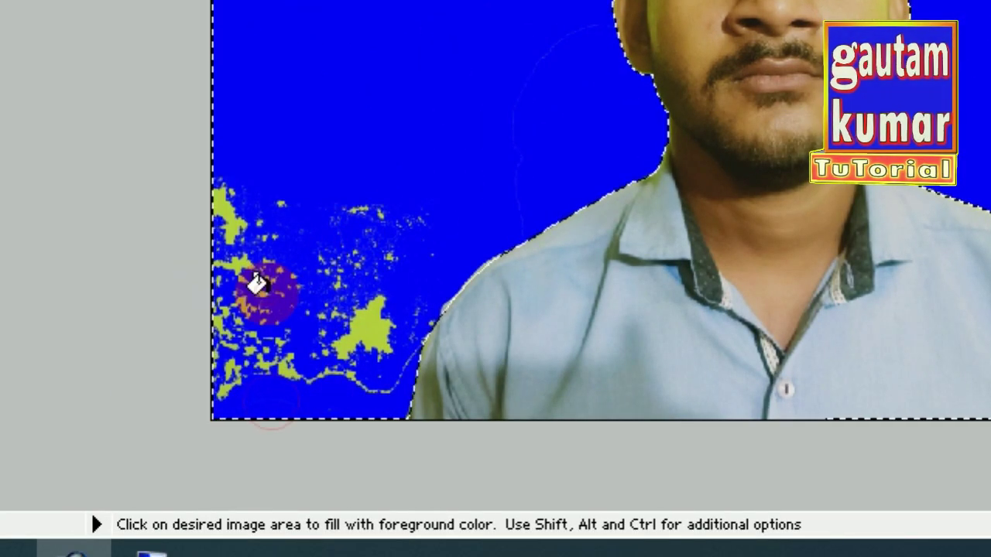
click(267, 293)
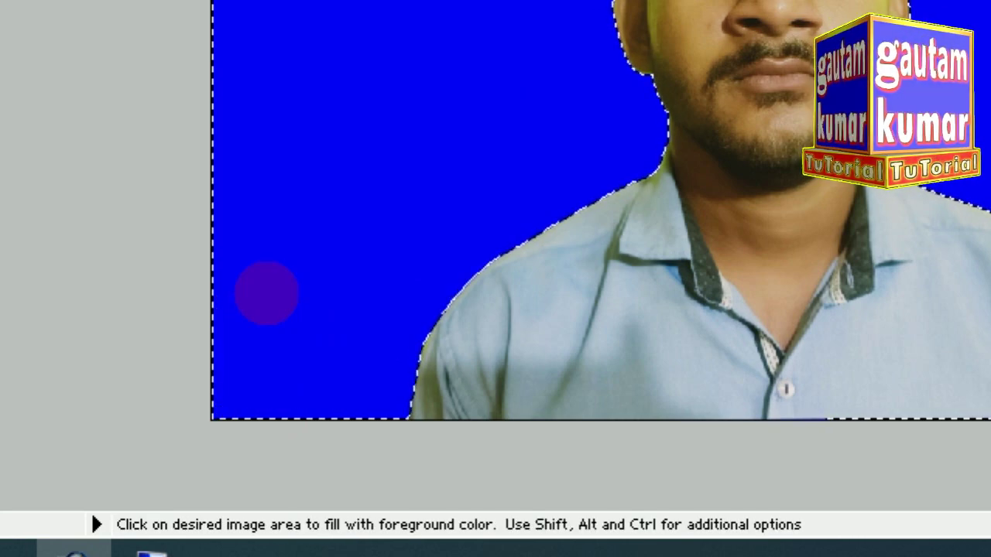
click(255, 529)
Minimize the On-Screen Keyboard so the blue-background portrait is visible again.
click(733, 244)
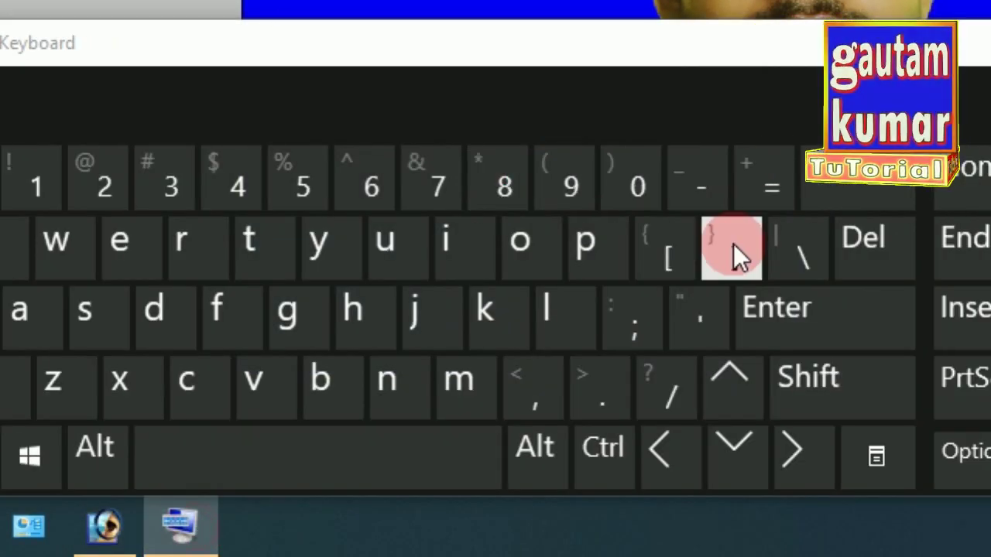
click(719, 261)
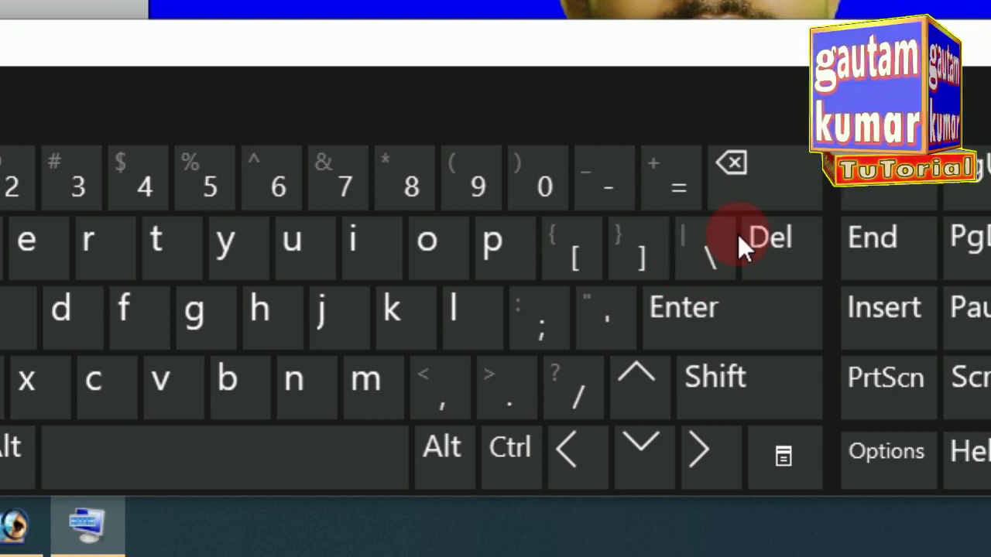
click(697, 203)
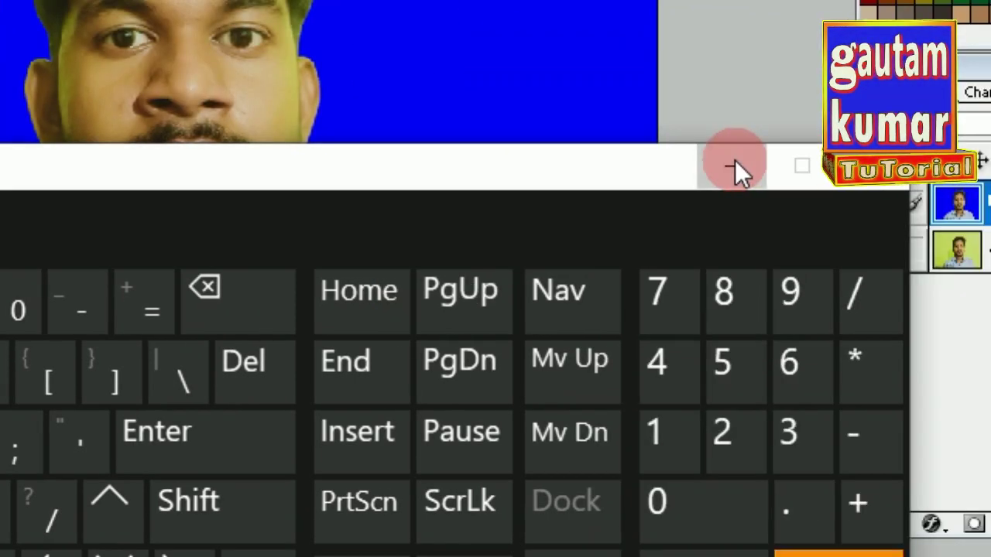
click(734, 173)
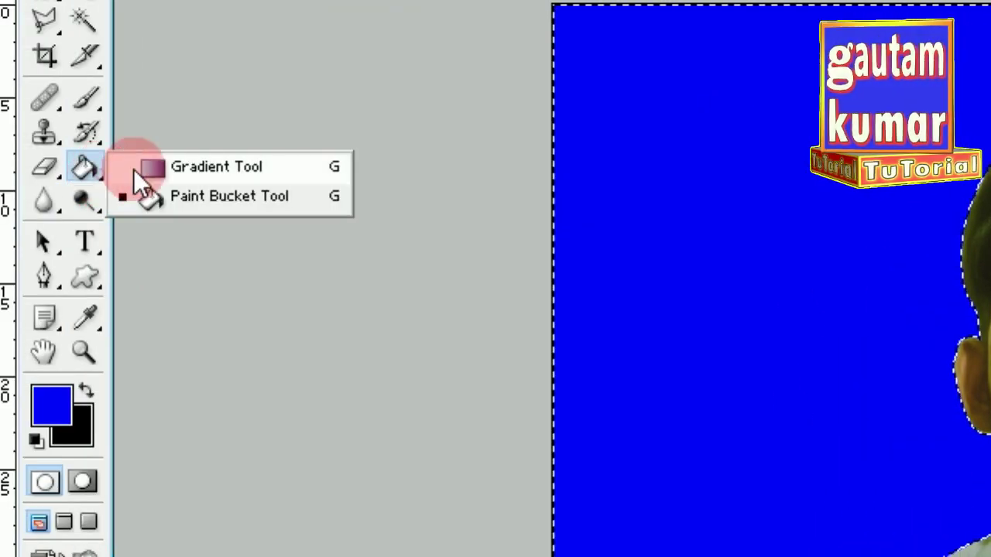
Fill the selected background with an orange-to-yellow radial gradient dragged from the shirt toward the face.
drag(99, 174, 138, 166)
click(226, 91)
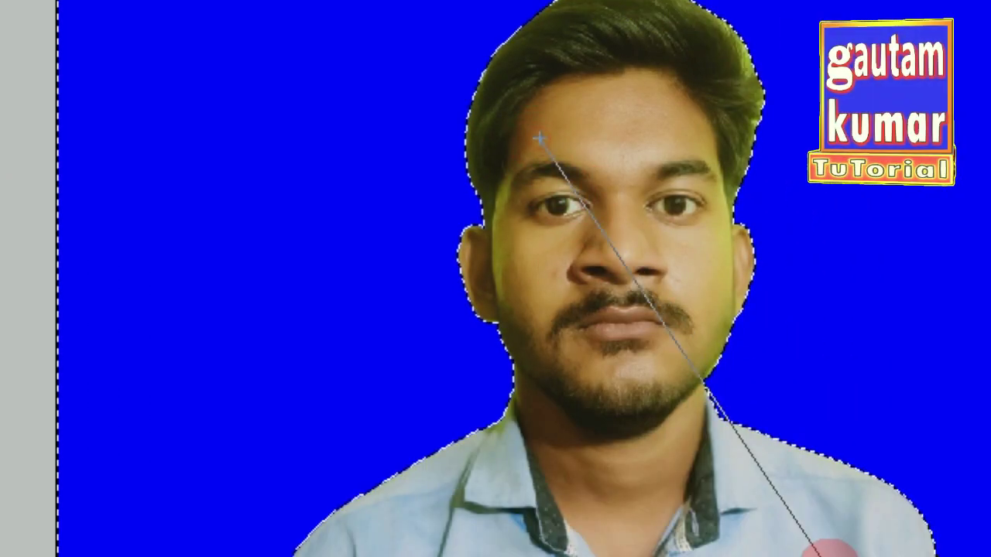
mouse_move(712, 436)
mouse_down()
mouse_move(436, 114)
mouse_move(422, 147)
mouse_up()
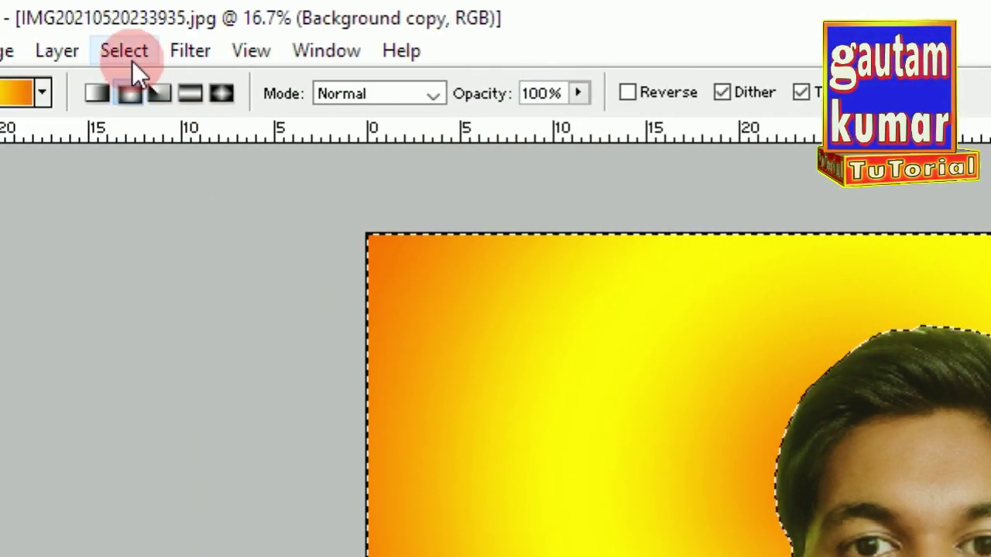
click(131, 60)
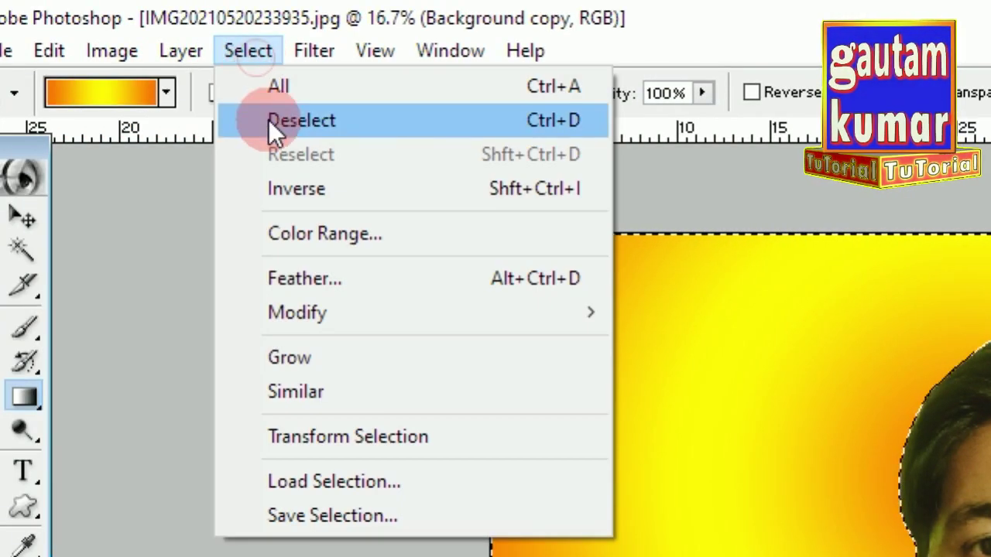
Deselect the background selection with Select > Deselect.
click(147, 122)
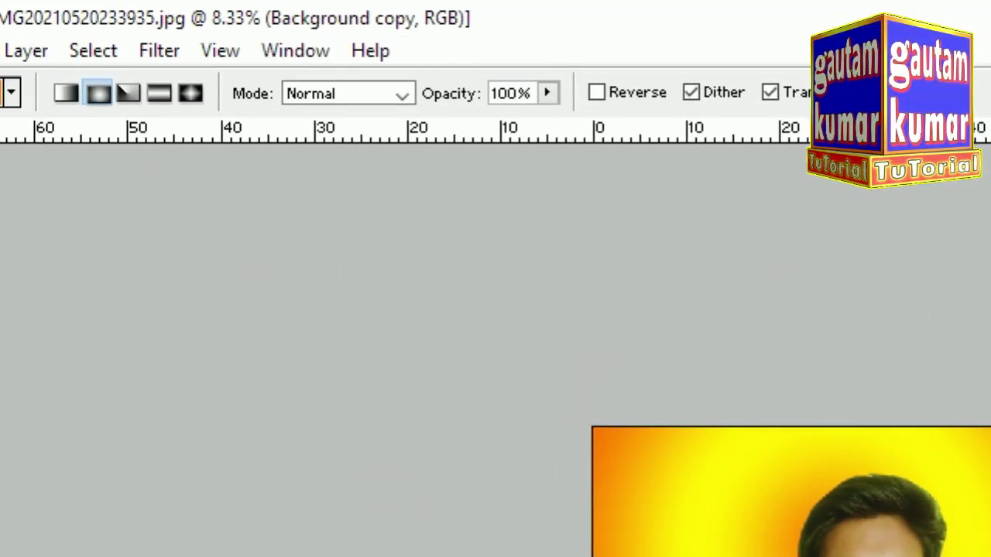
Save the portrait to the Desktop as JPEG 'final photo' at Maximum quality 12.
click(5, 53)
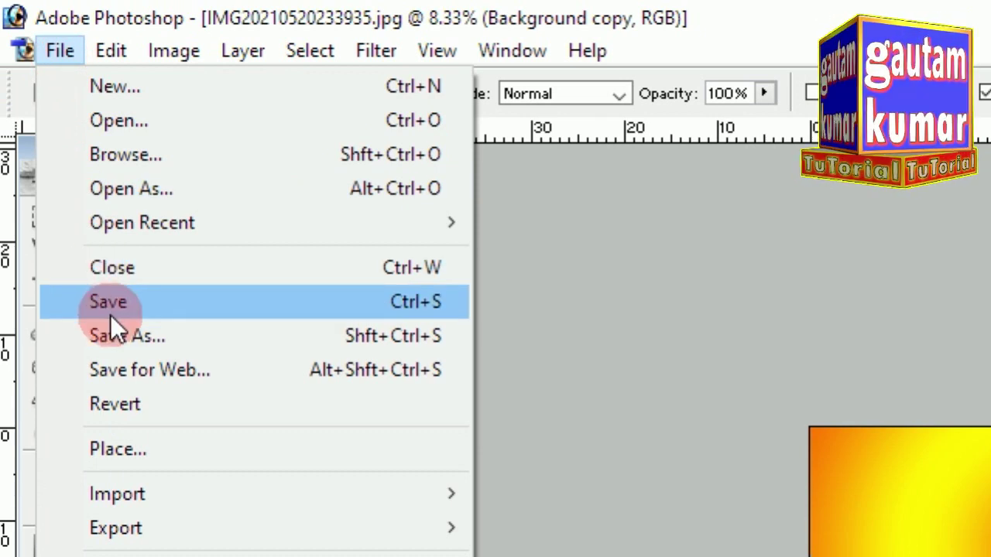
click(110, 335)
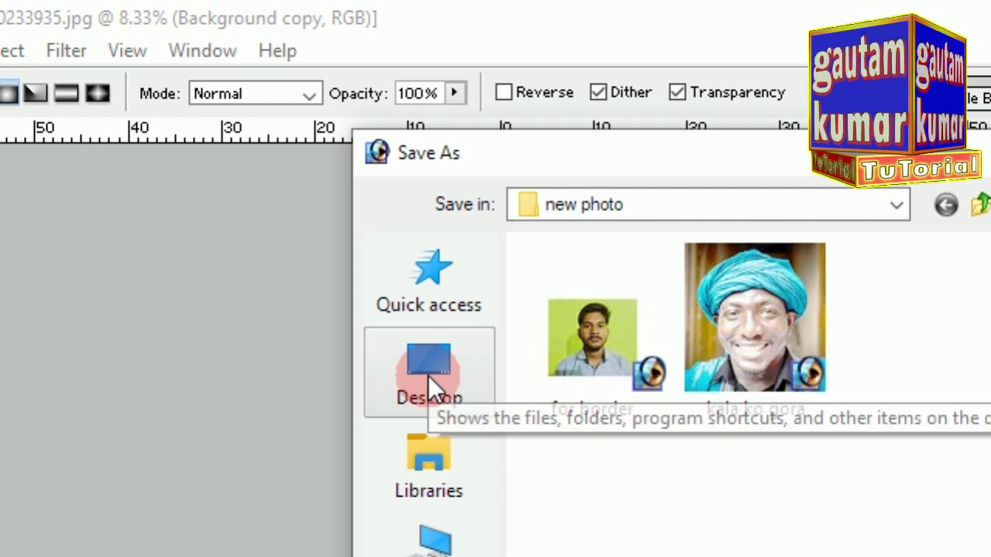
click(428, 375)
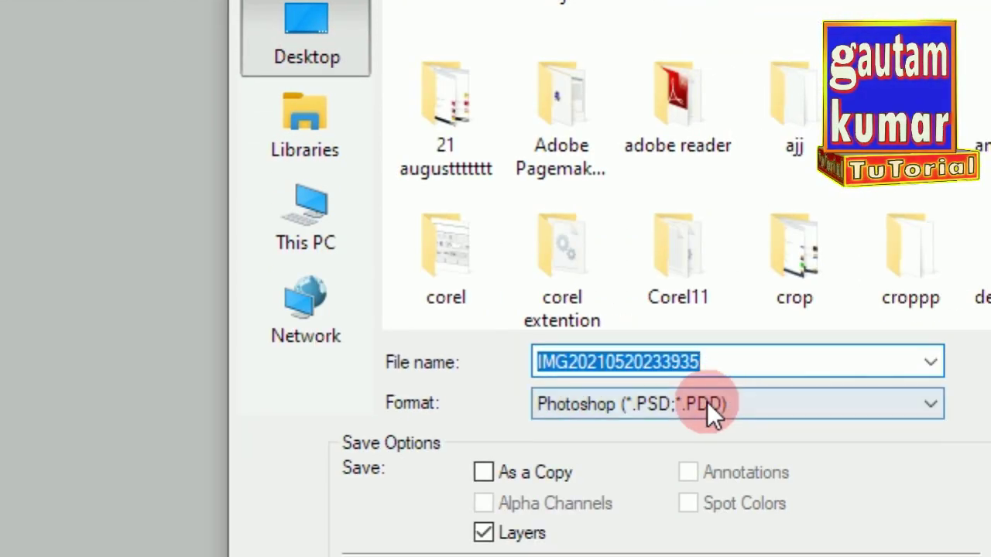
click(770, 435)
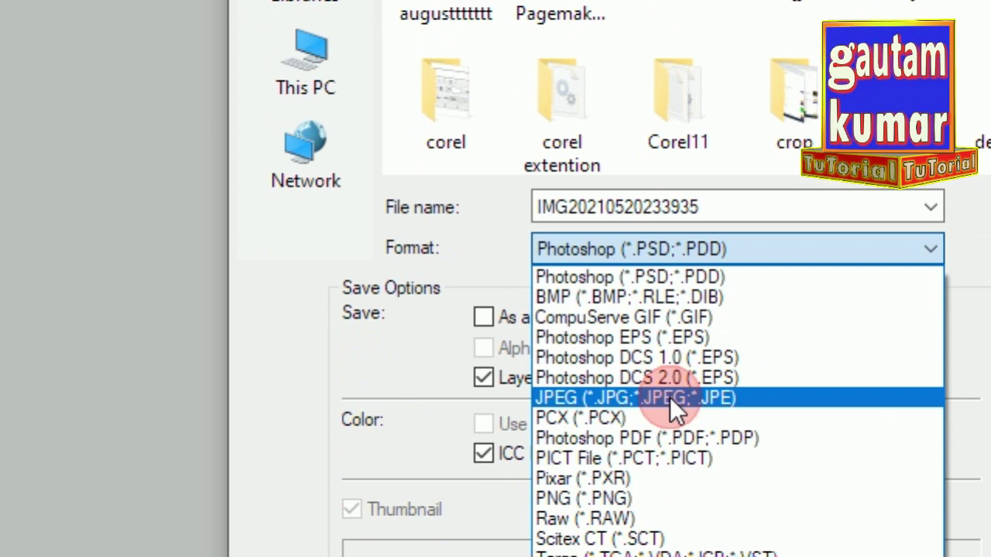
click(669, 398)
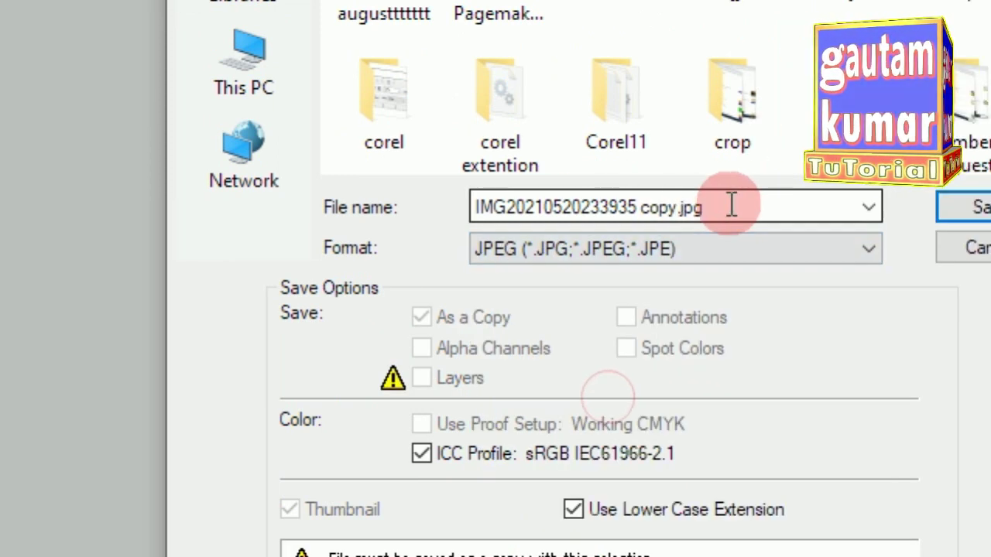
text(final p)
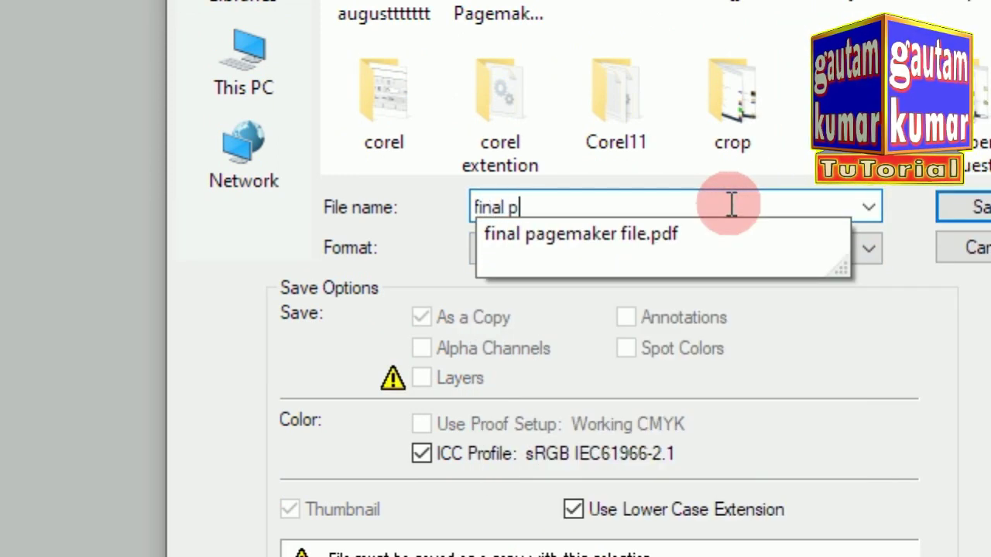
text(hoto)
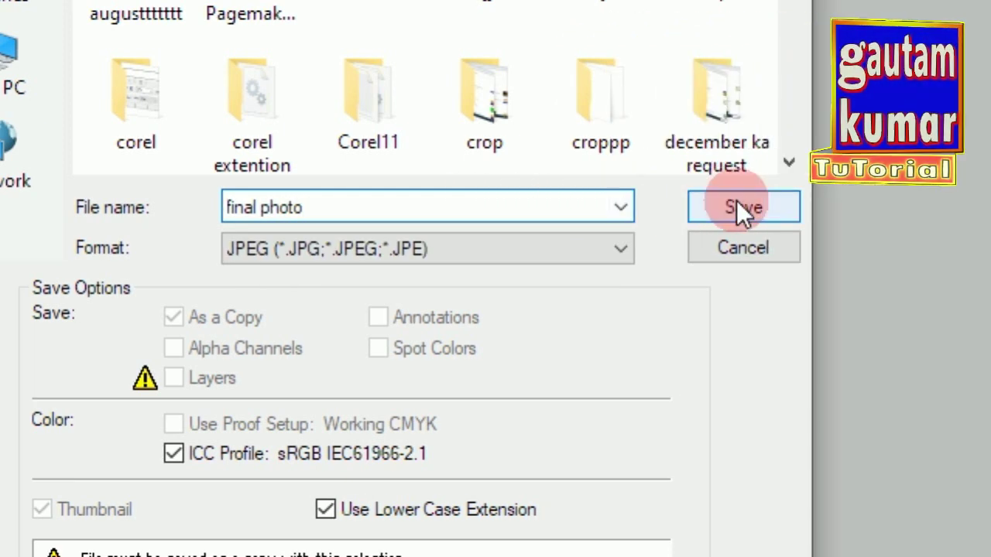
click(982, 207)
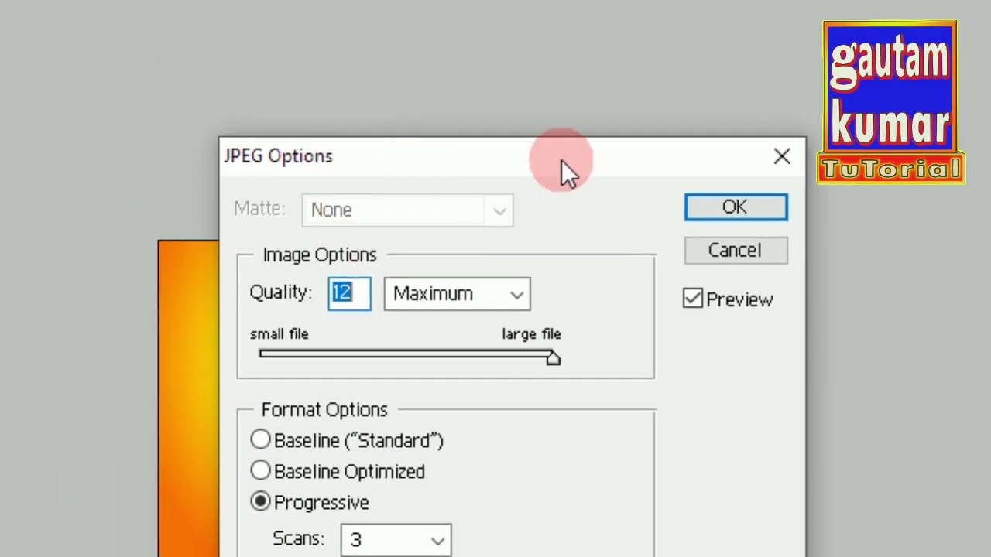
click(737, 178)
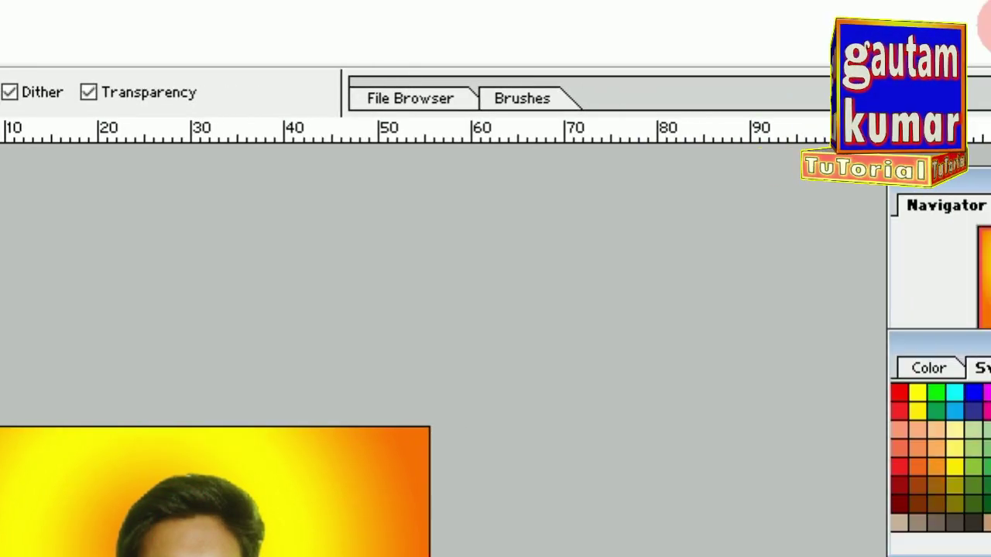
click(921, 7)
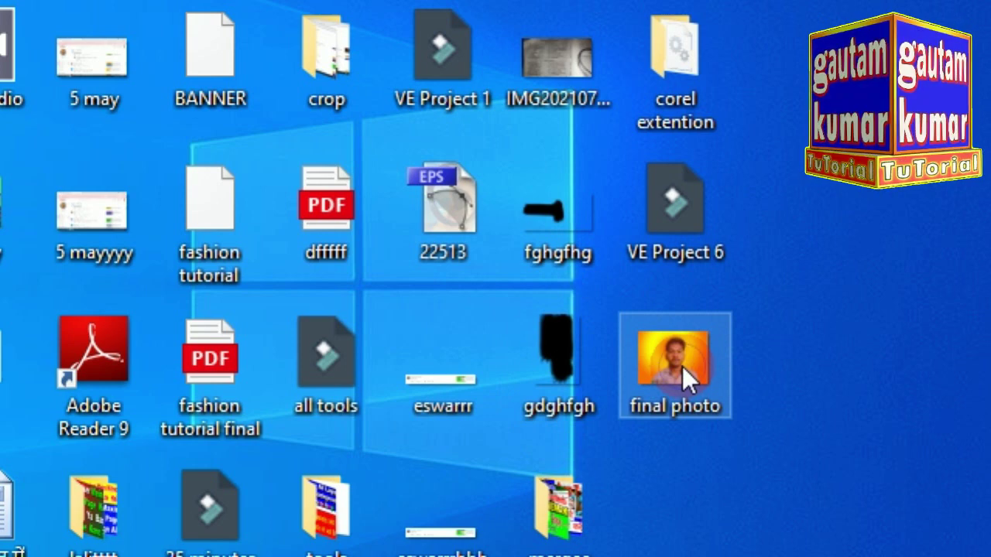
Open the 'final photo' desktop file in the image viewer from its right-click menu.
right_click(682, 366)
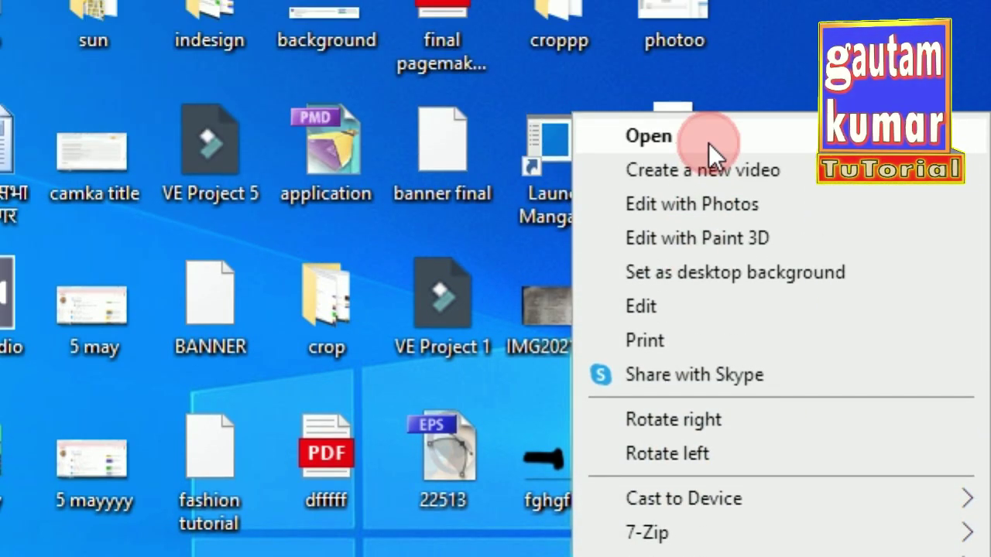
click(714, 151)
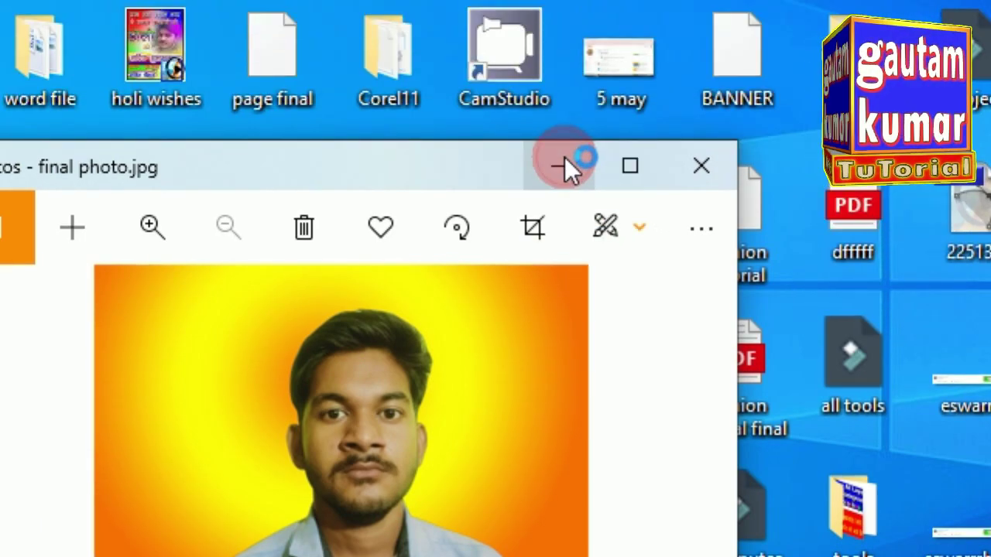
Minimize the Photos viewer after checking final photo.jpg's gradient background.
click(564, 166)
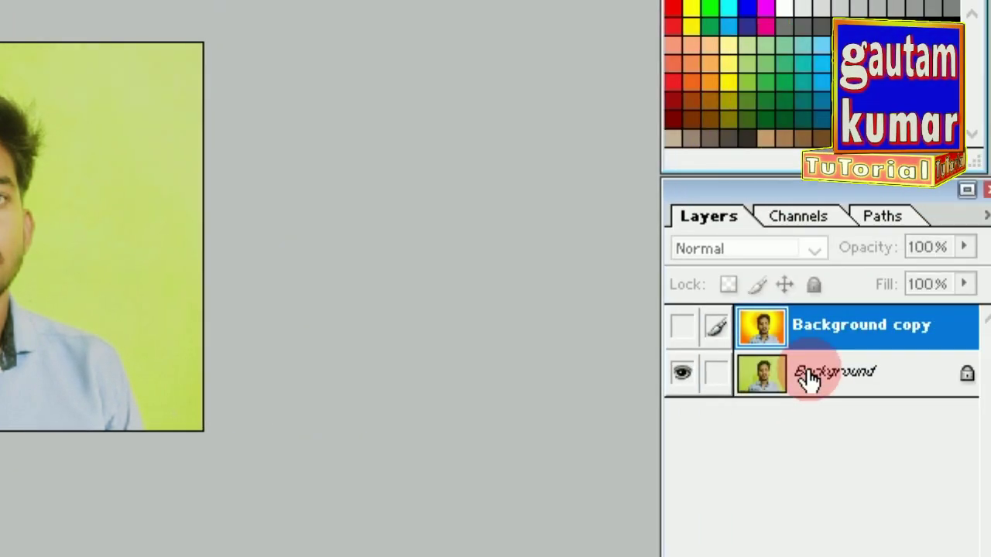
click(713, 331)
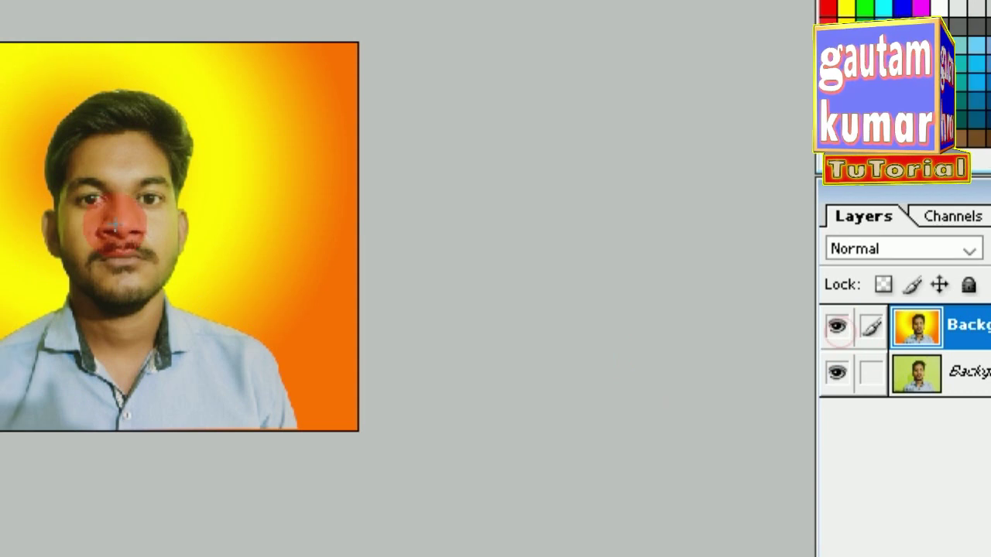